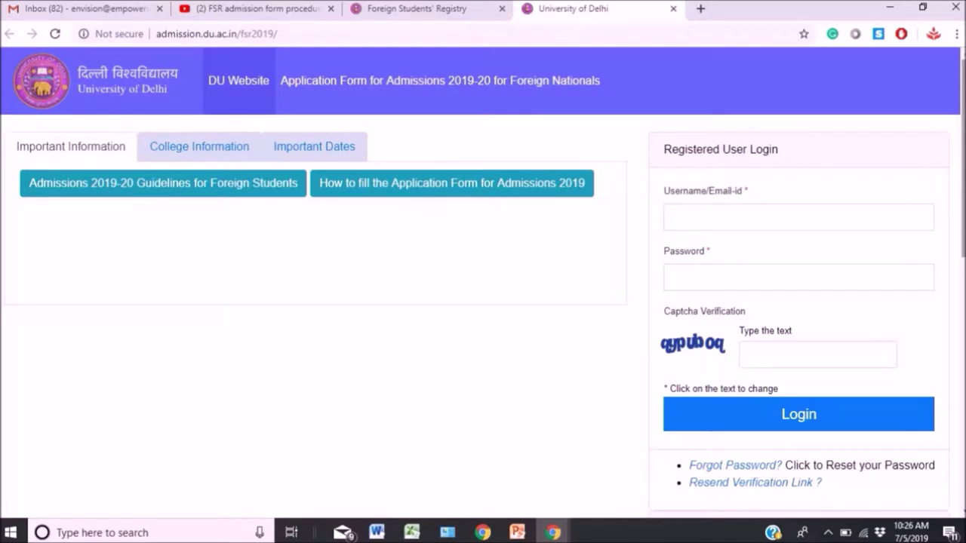
Highlight the Registered User Login heading on the 2019-20 foreign nationals login page.
left_click_drag(663, 149, 780, 157)
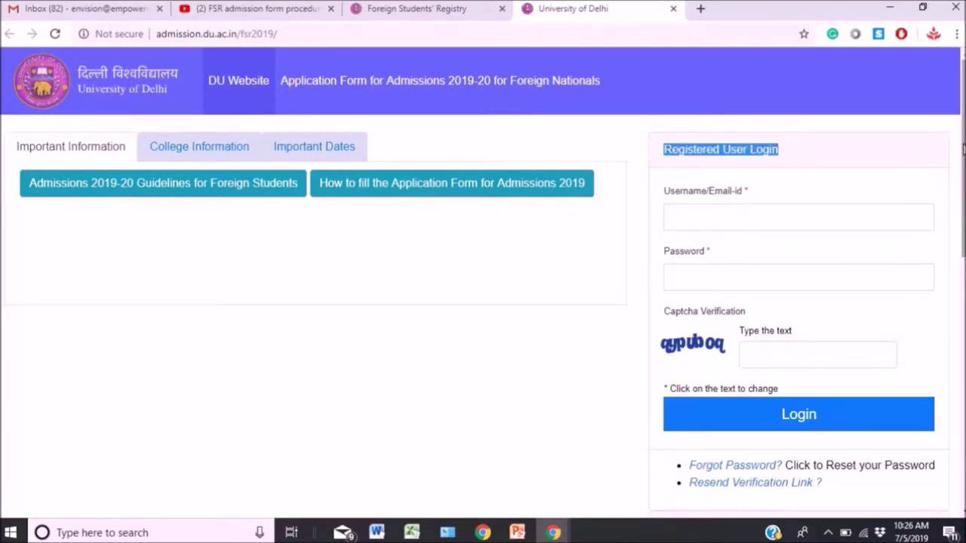
Enter the applicant's e-mail address in the New User Signup form and confirm it.
scroll(963, 159, "down", 2)
scroll(961, 144, "down", 3)
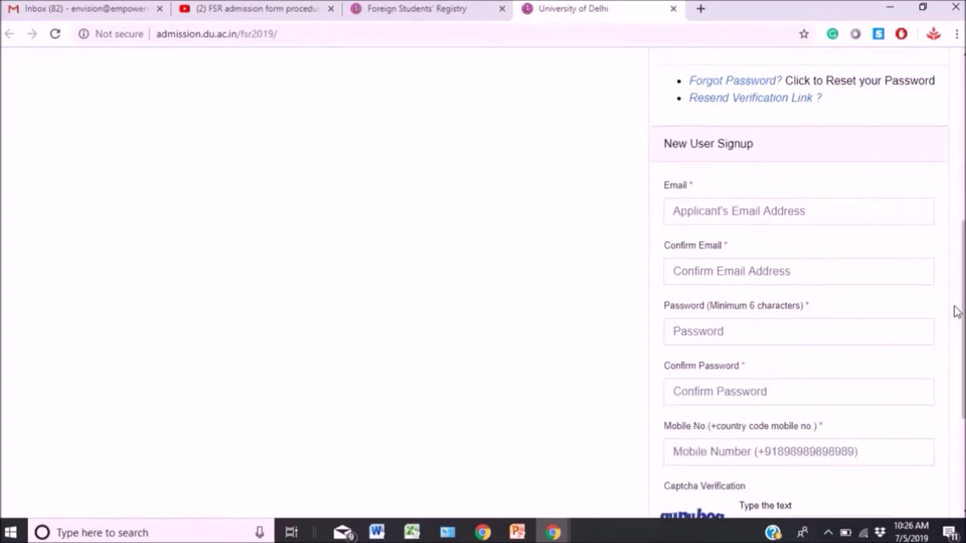
left_click_drag(662, 143, 759, 158)
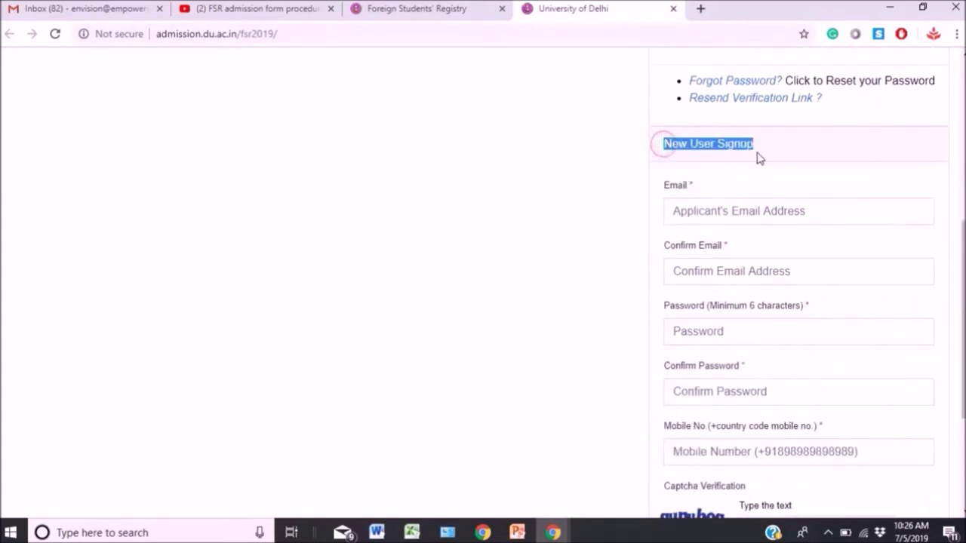
left_click(691, 213)
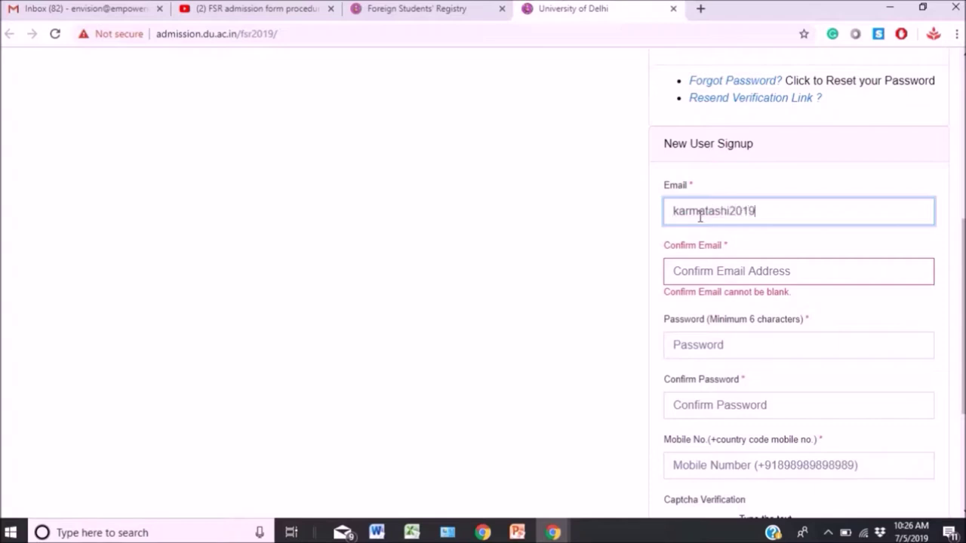
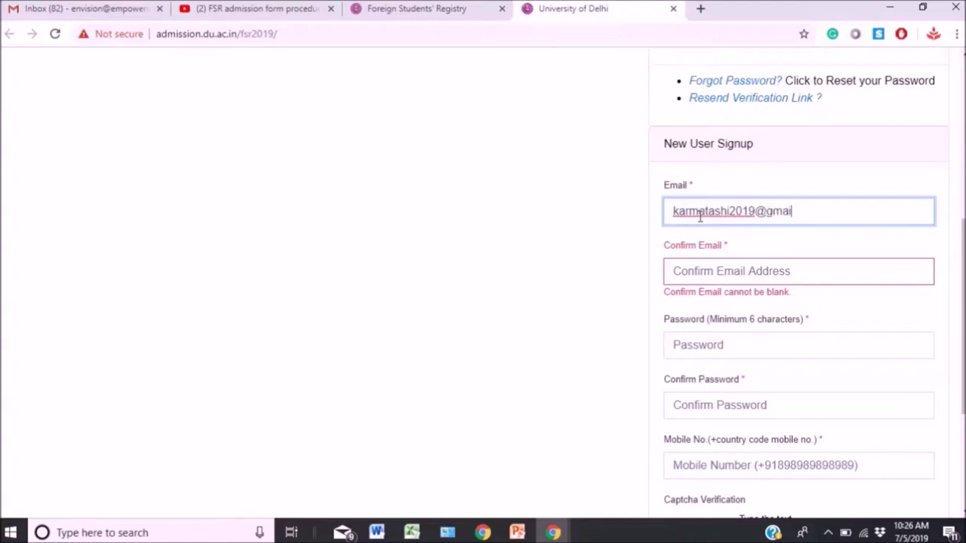
key("Tab")
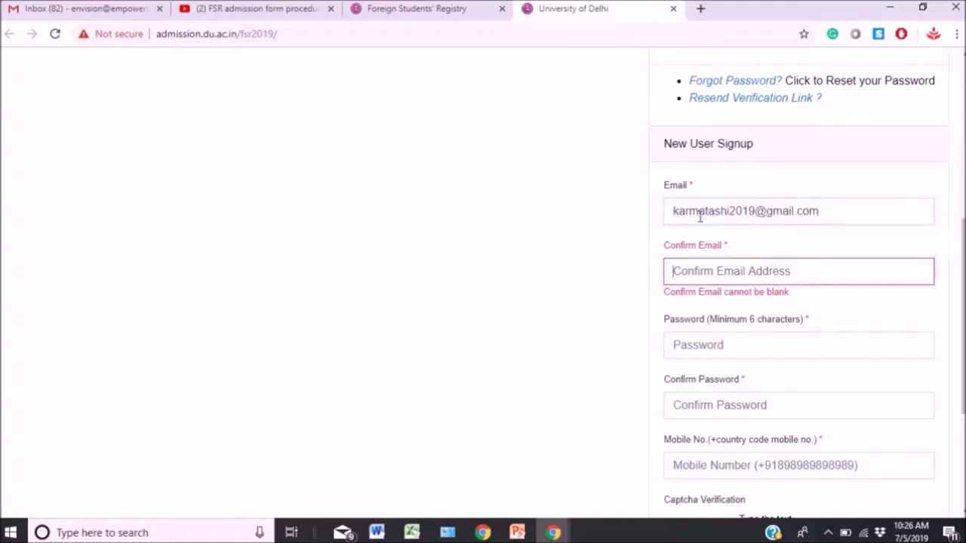
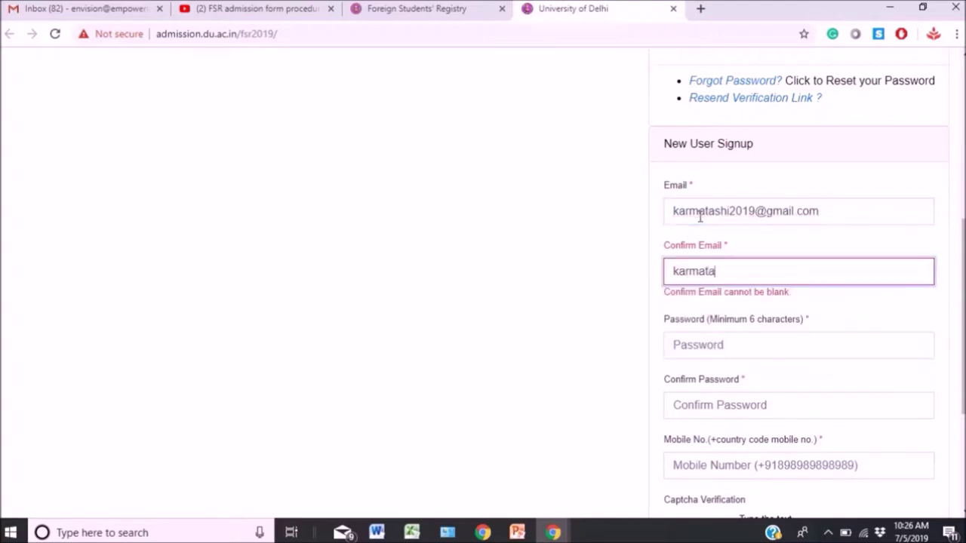
Set the account password and confirm it.
key("Tab")
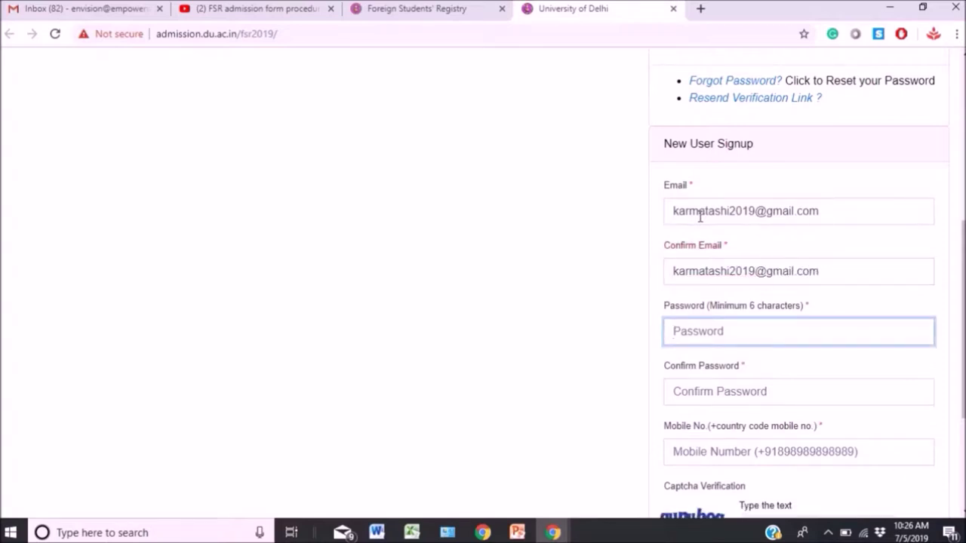
type("****************")
key("Tab")
type("**")
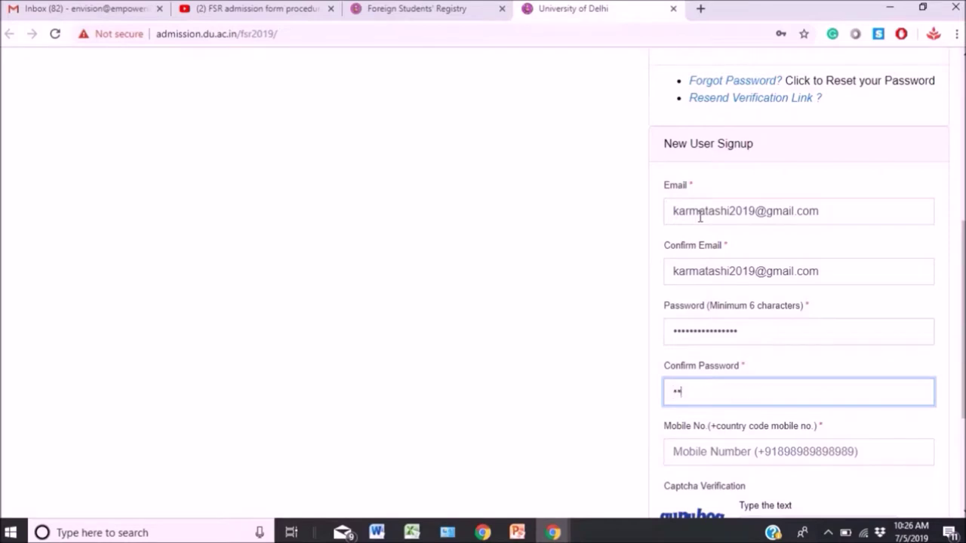
type("**************")
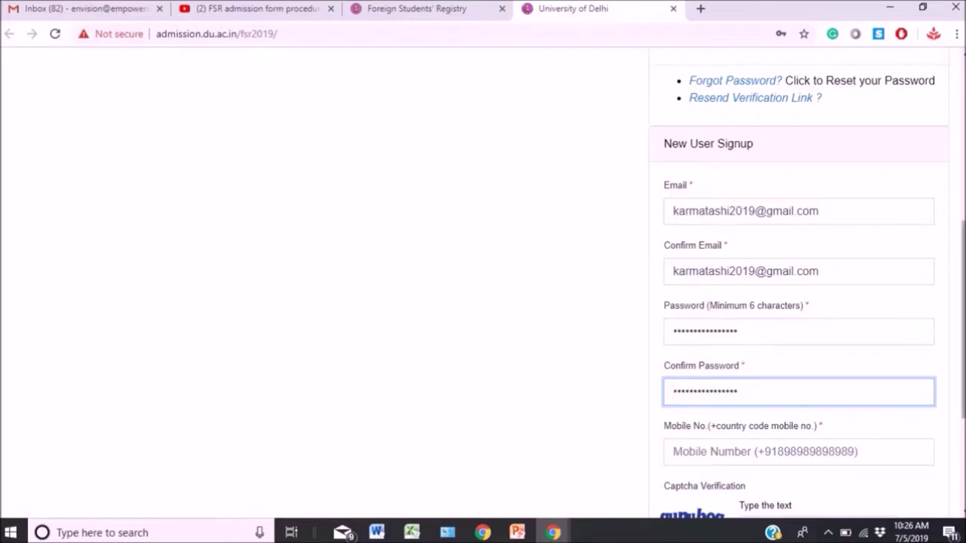
Enter the mobile number and submit the new account registration.
scroll(760, 358, "down", 2)
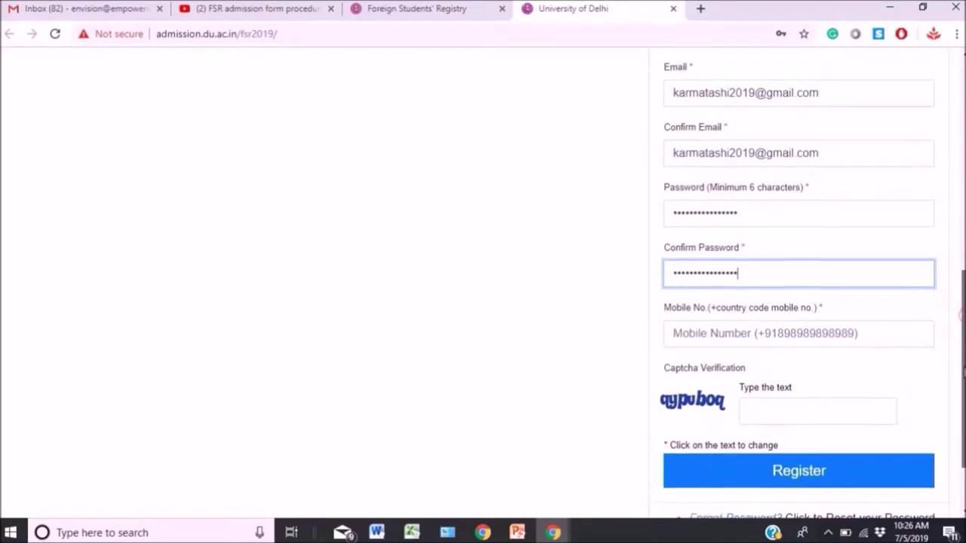
left_click(750, 332)
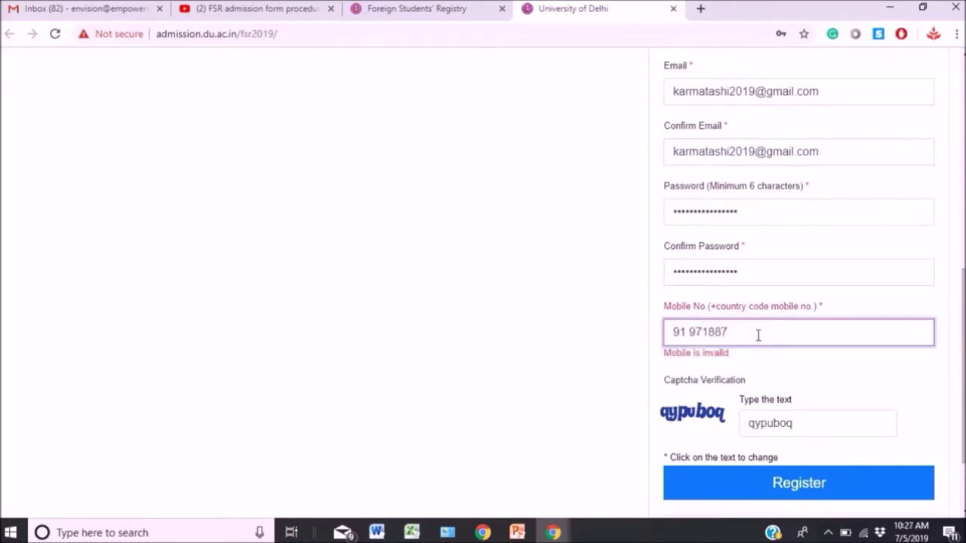
left_click(743, 490)
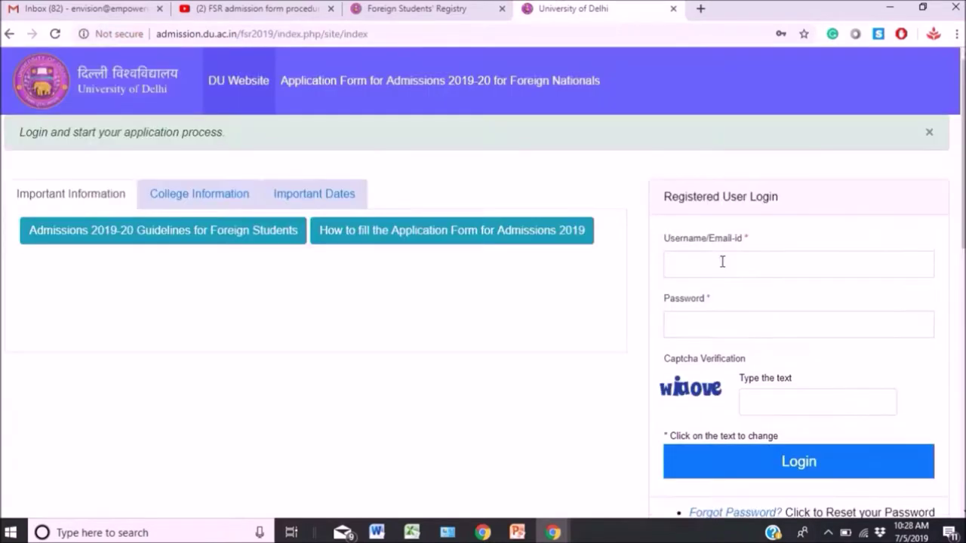
left_click(722, 262)
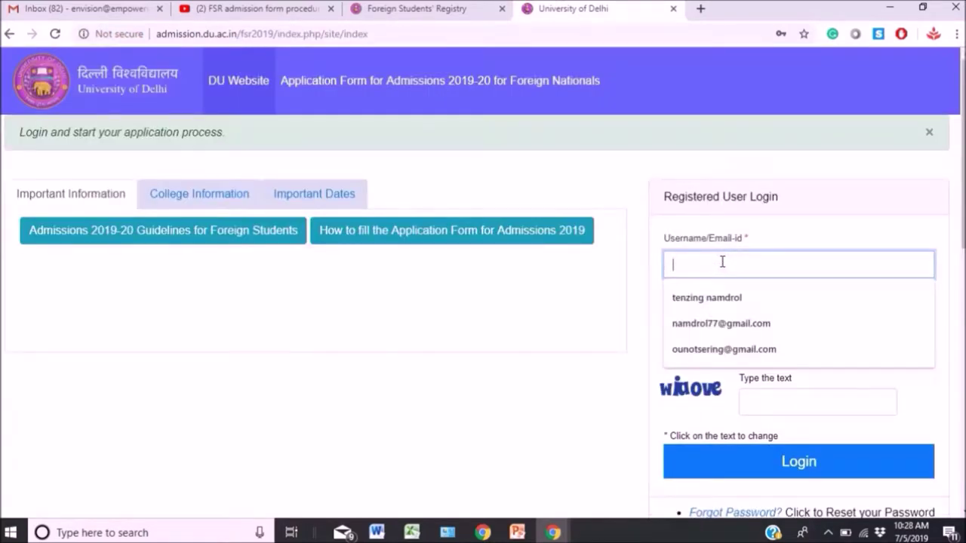
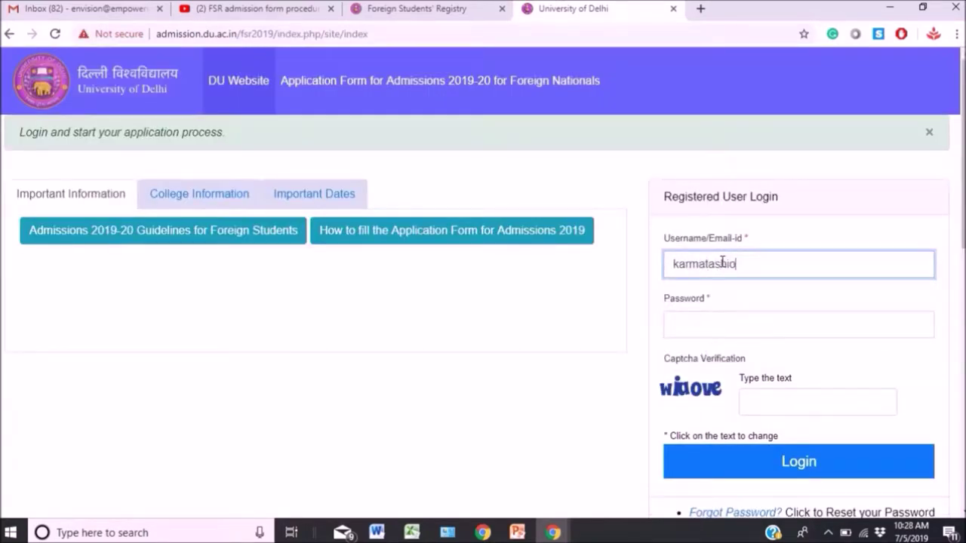
Enter the login username, password and captcha 'wiu', then submit the login.
key("Tab")
type("••••••••••")
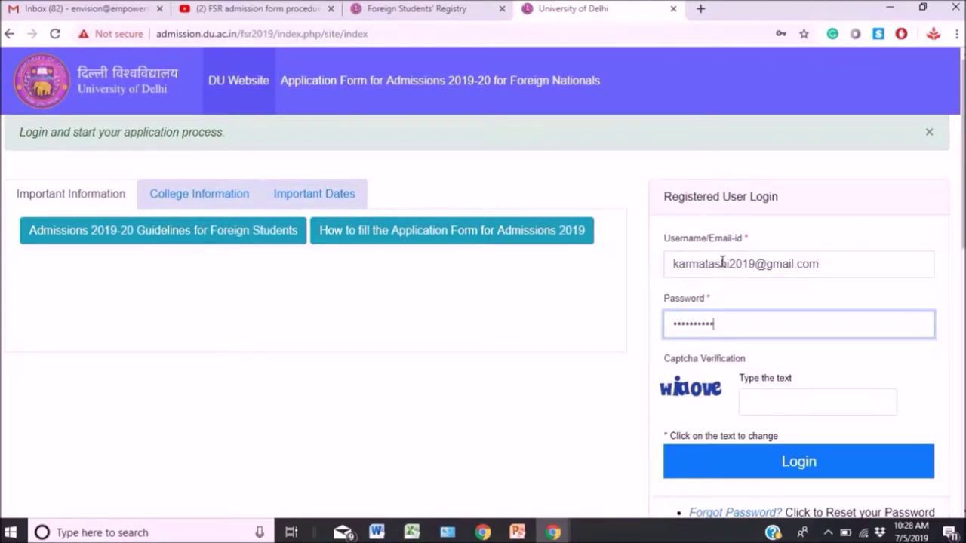
left_click(772, 400)
type("wi")
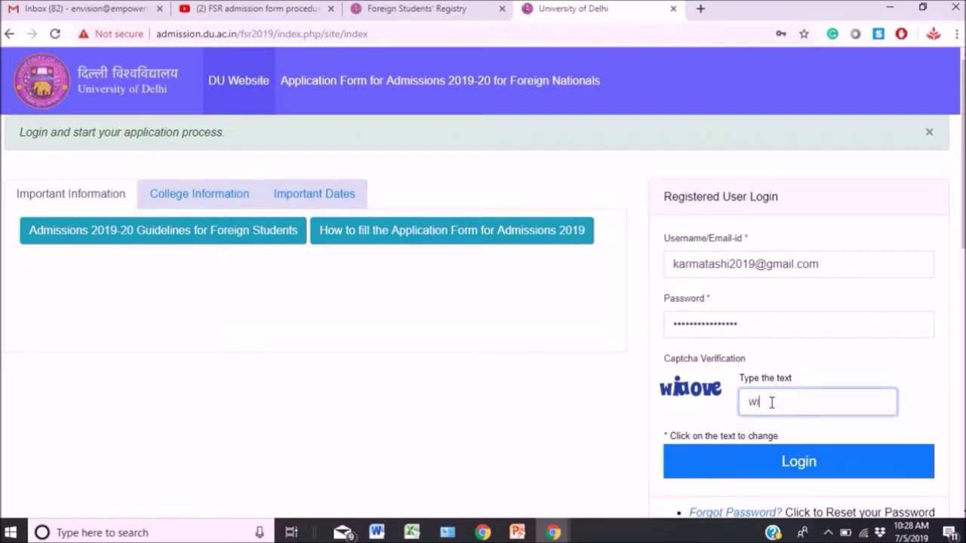
type("uove")
left_click(783, 462)
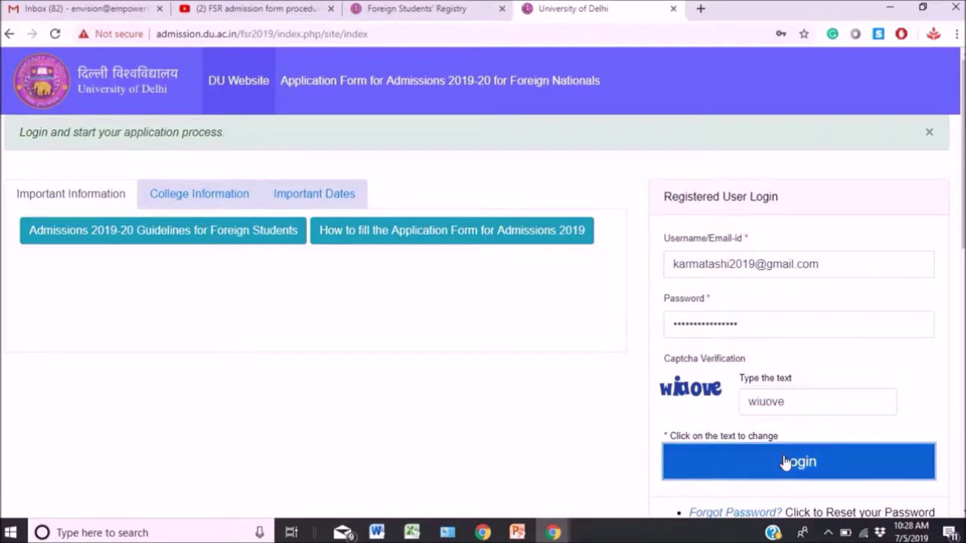
Correct the captcha, log in, accept the declaration terms and start the application form.
left_click(768, 401)
key("BackSpace")
type("a")
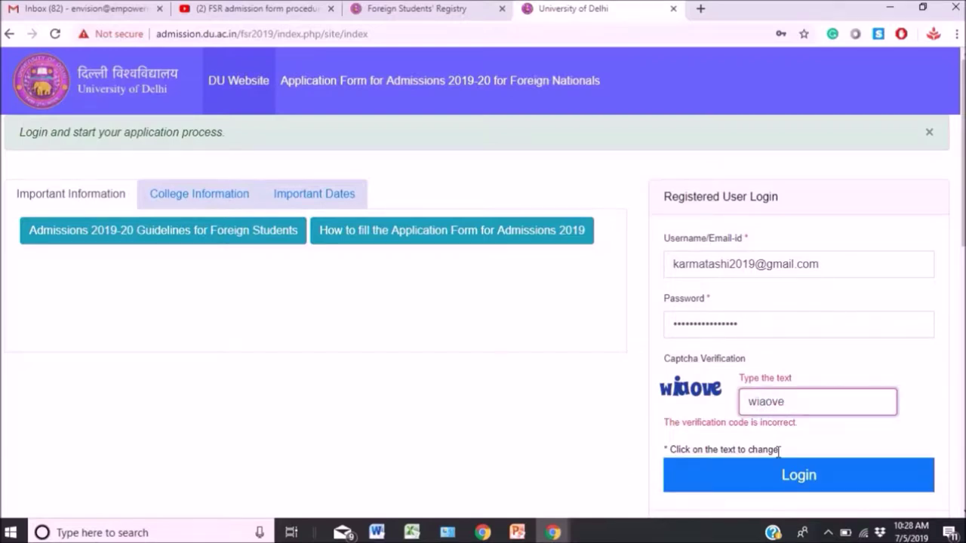
left_click(775, 479)
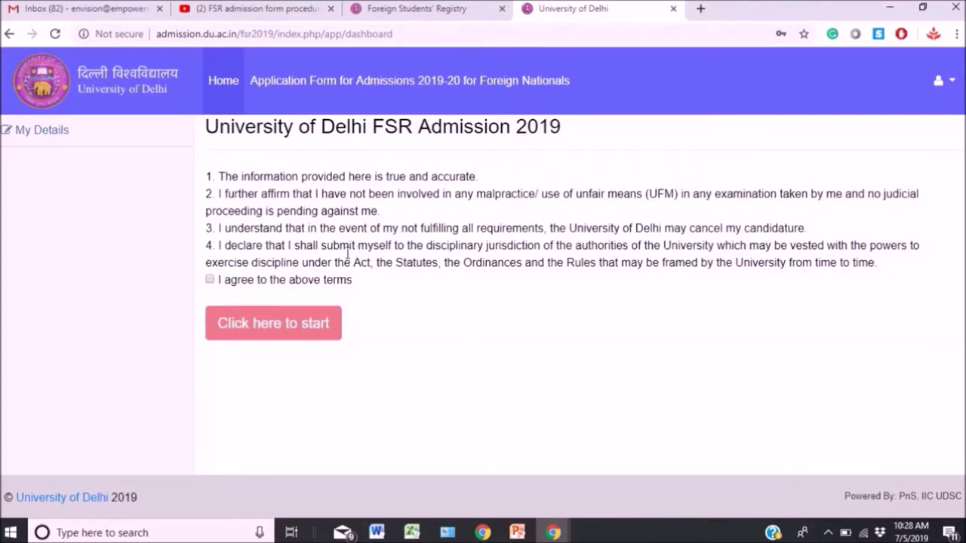
left_click(211, 281)
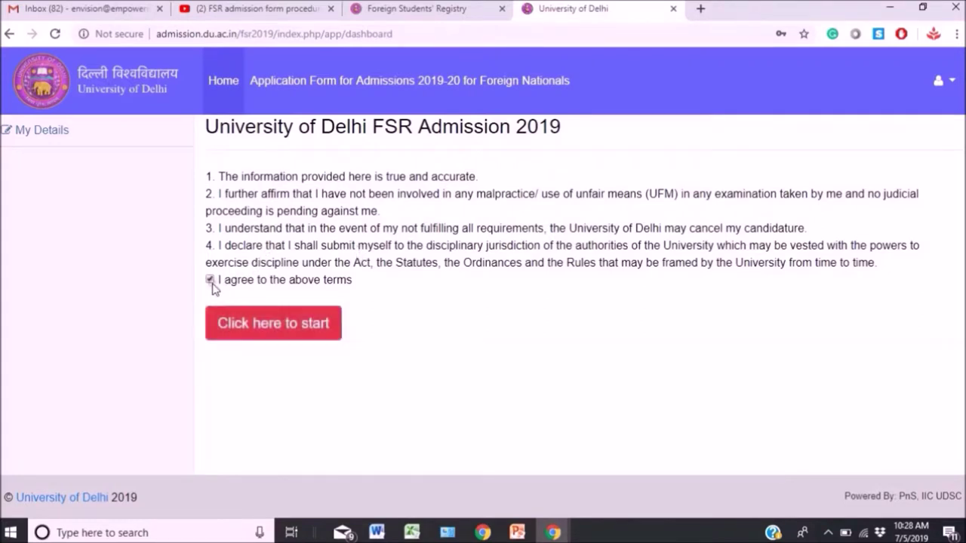
left_click(252, 338)
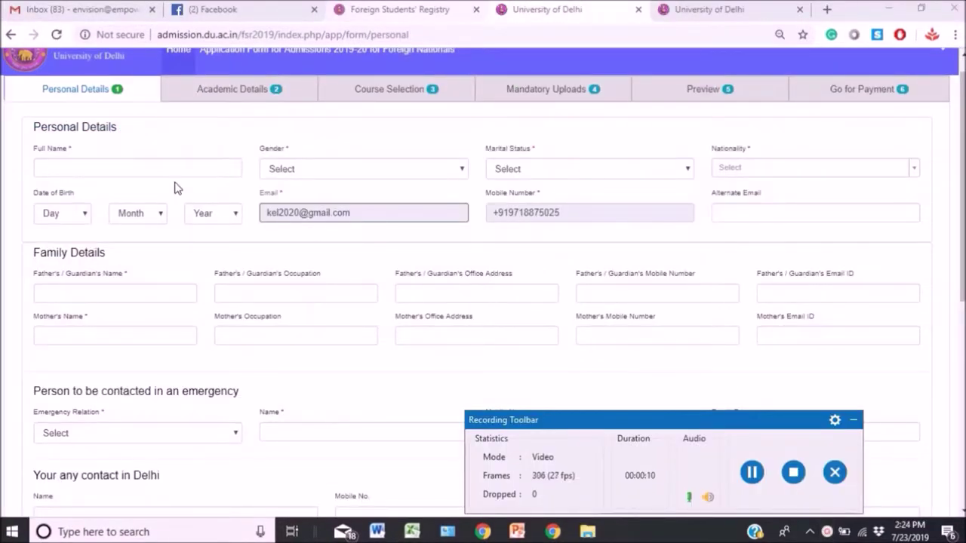
Enter the applicant's full name, gender Male and marital status Unmarried.
left_click(173, 169)
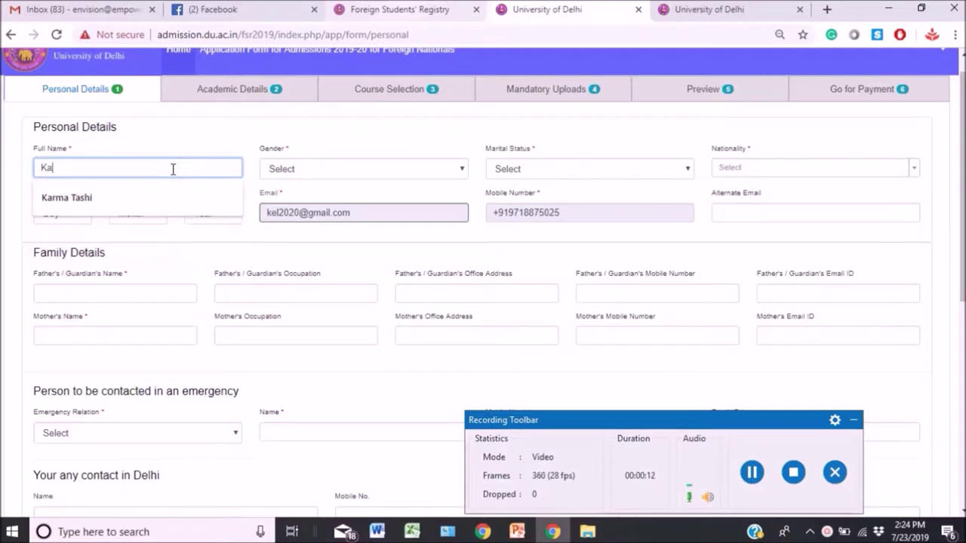
key("Tab")
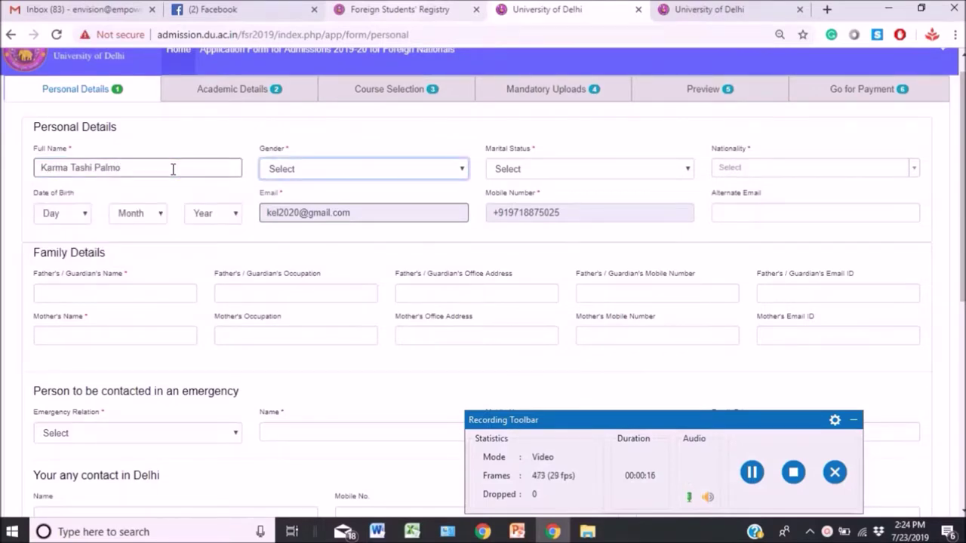
key("m")
key("Tab")
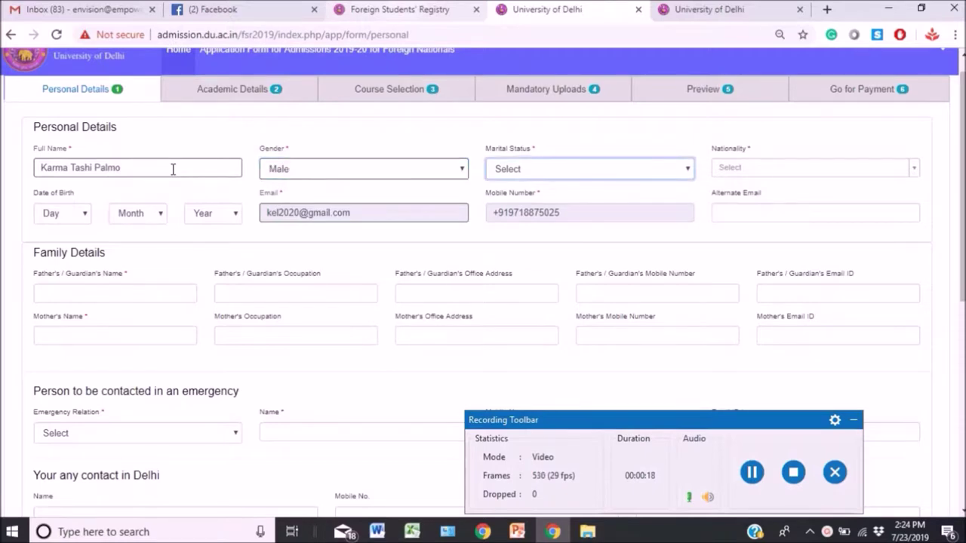
key("u")
key("Tab")
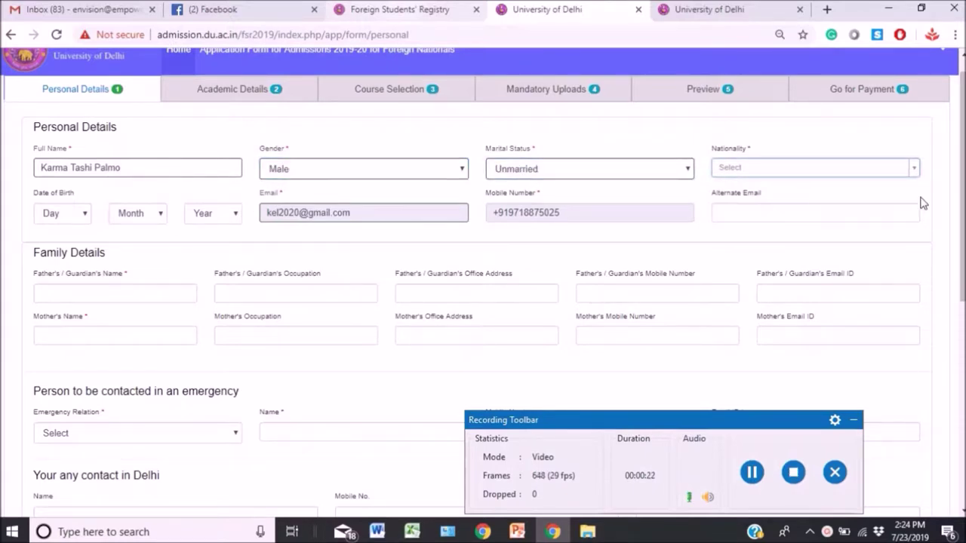
Set nationality to Tibet and date of birth to 4 April 1996.
left_click(914, 175)
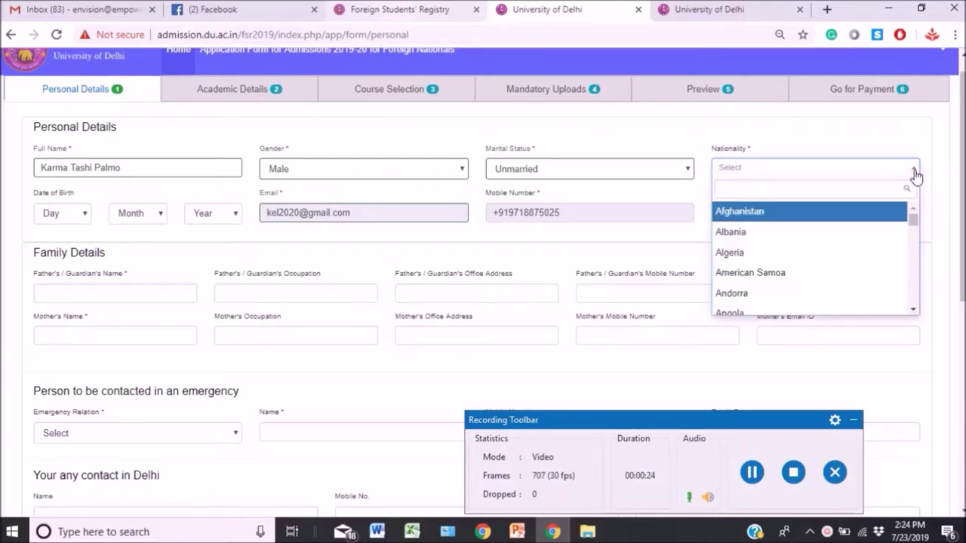
type("t")
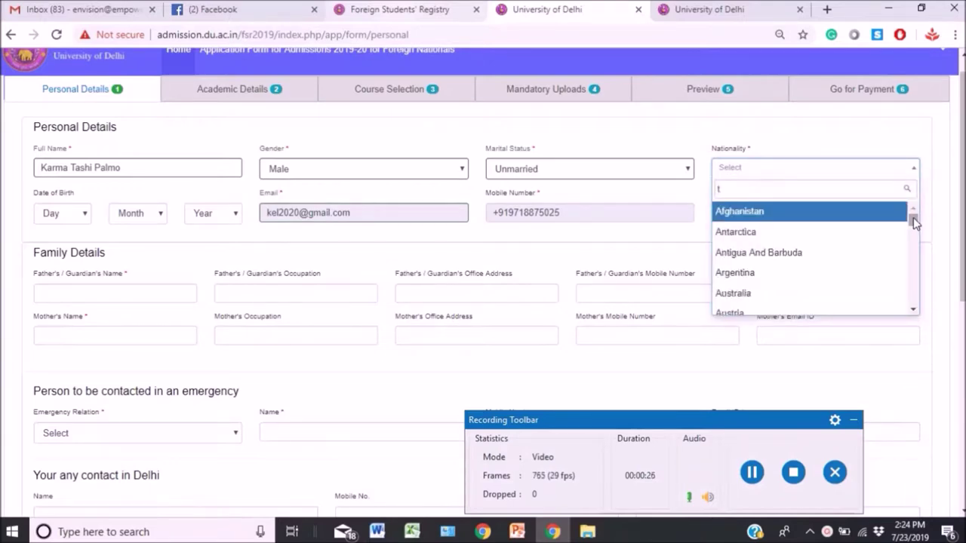
type("ibet")
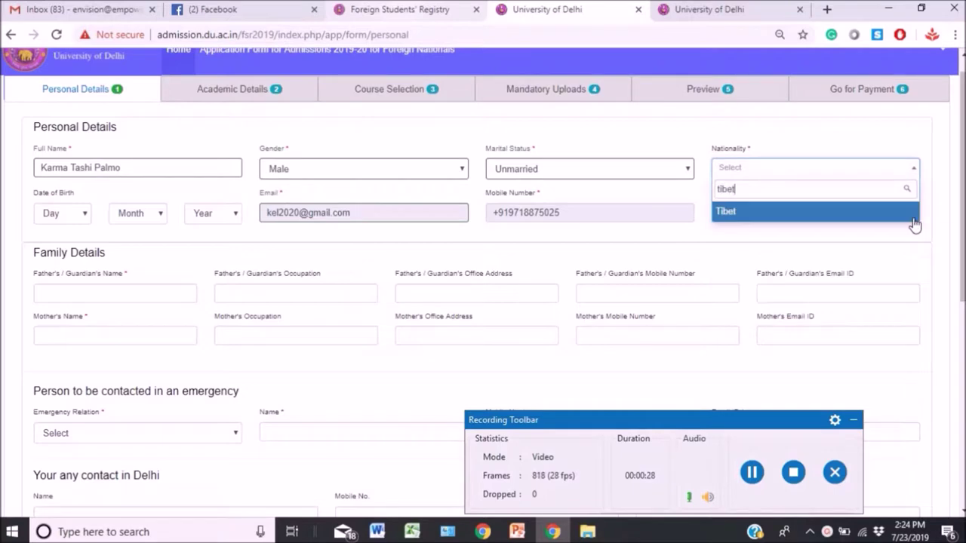
left_click(901, 212)
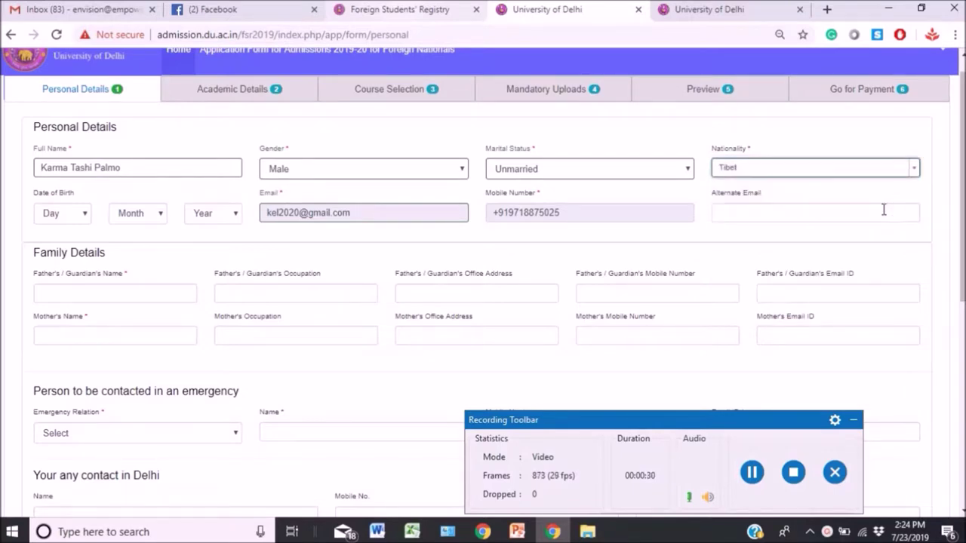
left_click(85, 214)
left_click(65, 279)
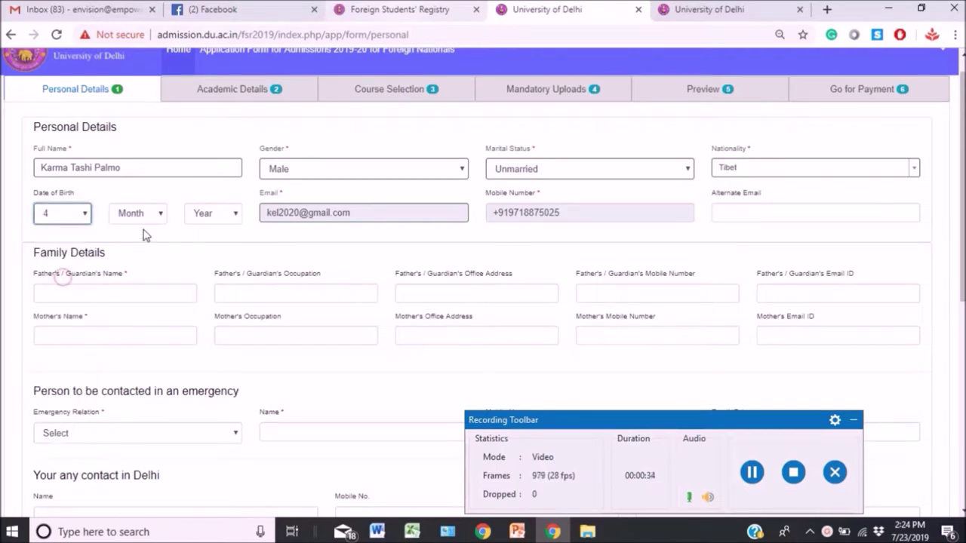
left_click(158, 215)
left_click(128, 277)
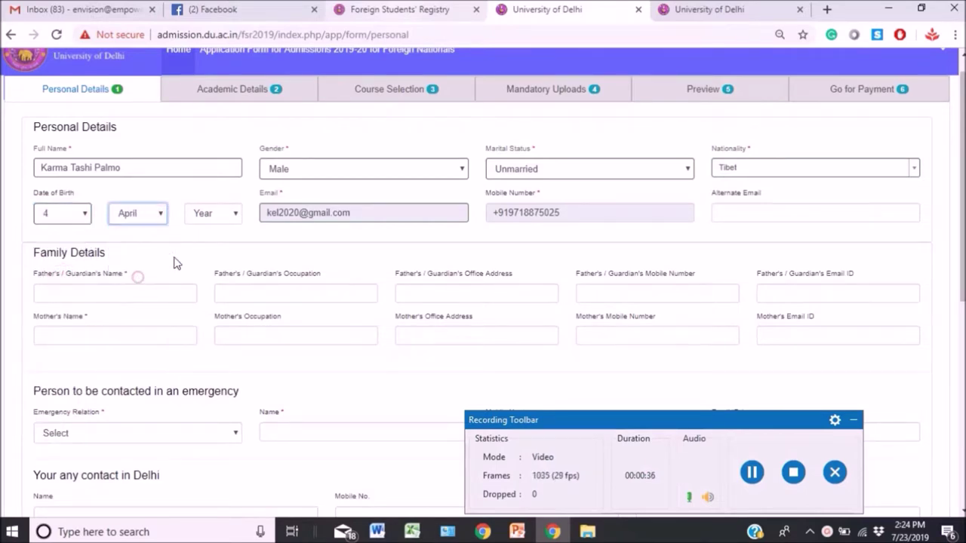
left_click(223, 215)
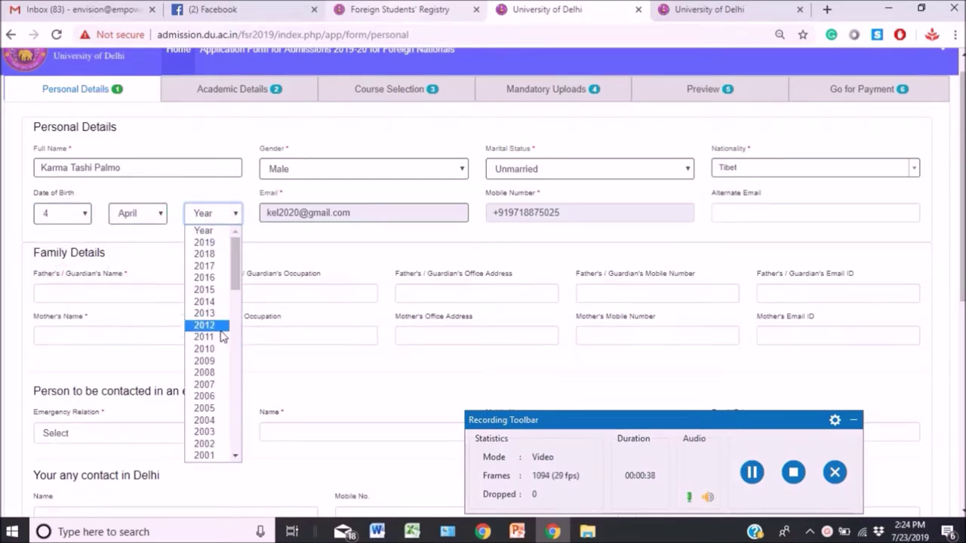
left_click(235, 456)
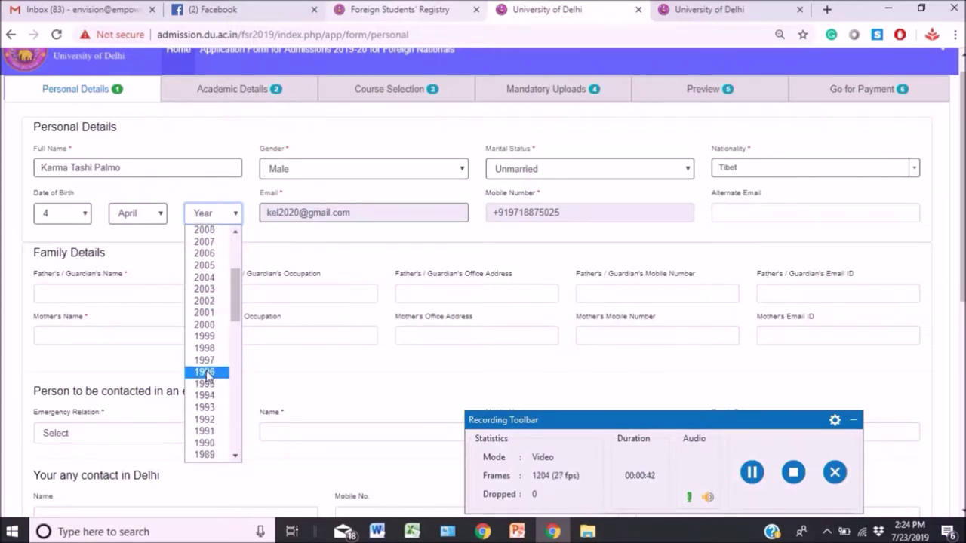
left_click(205, 371)
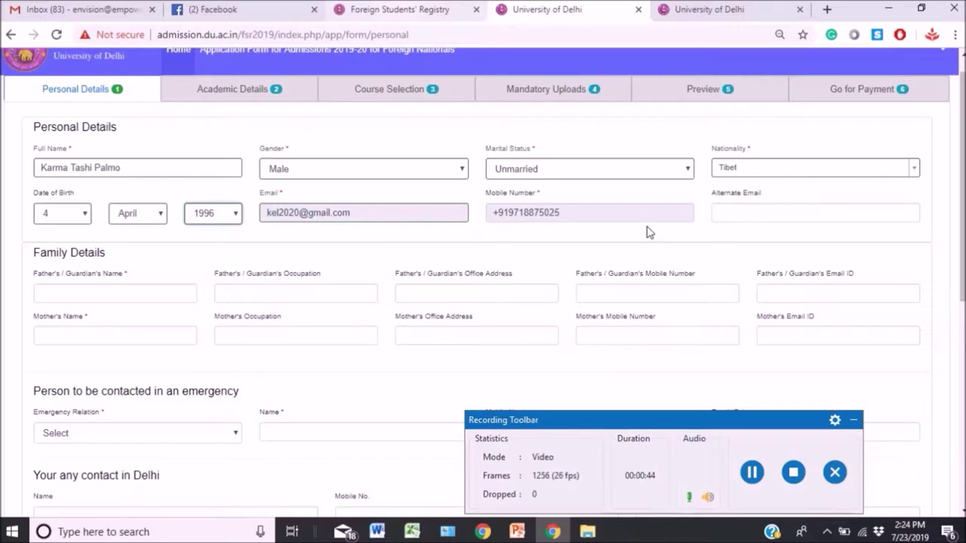
Fill in the father's name, occupation 'Self employed' and office address Dharamsala.
left_click(149, 295)
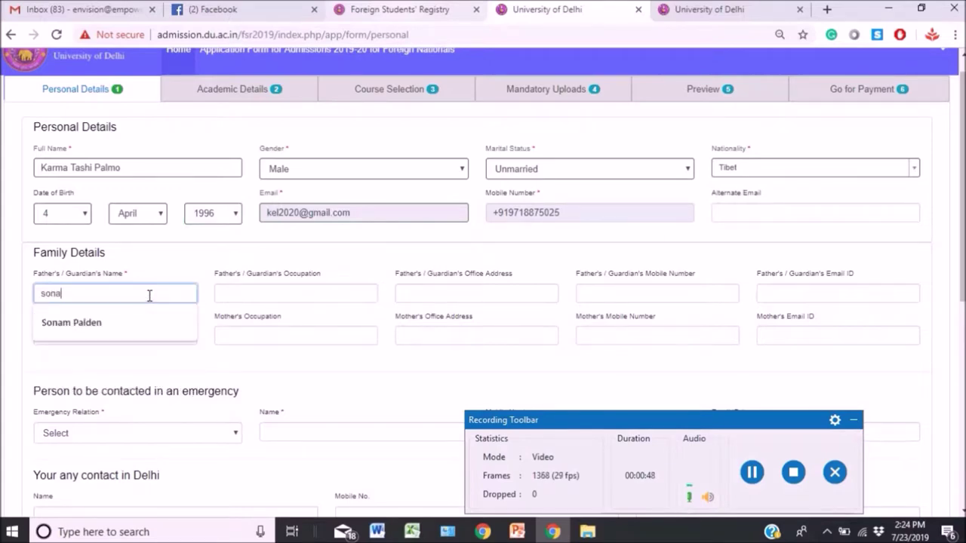
key("Tab")
type("Bus")
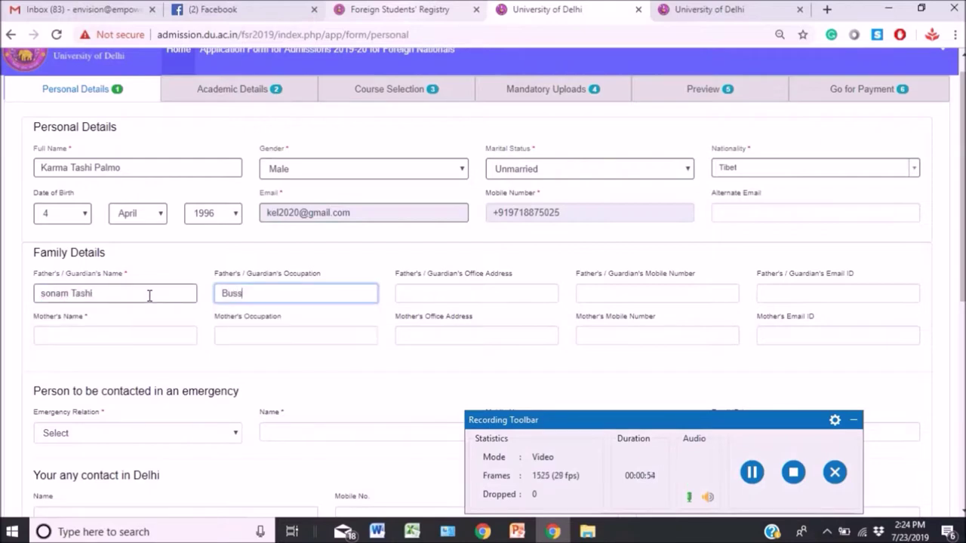
type("iness Ma")
key("BackSpace")
key("BackSpace")
key("BackSpace")
type("Man")
key("BackSpace")
key("BackSpace")
key("BackSpace")
key("BackSpace")
key("BackSpace")
key("BackSpace")
key("BackSpace")
key("BackSpace")
key("BackSpace")
key("BackSpace")
key("BackSpace")
type("Self employed")
key("Tab")
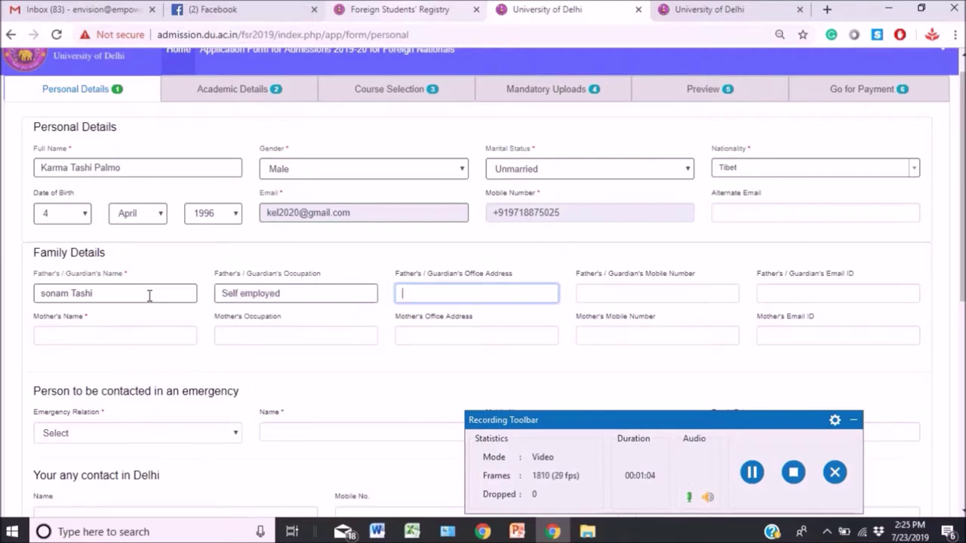
type("Dhra")
type("ara")
type("msala,")
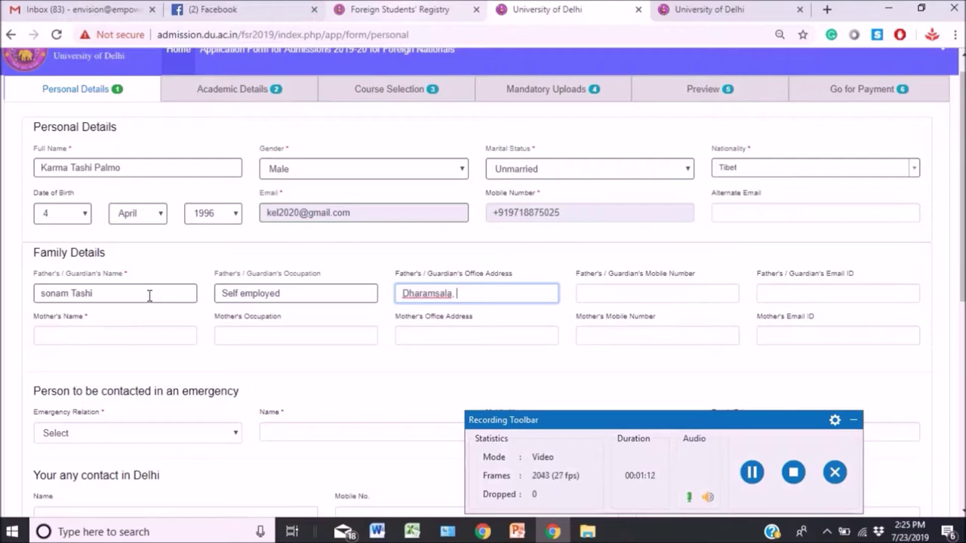
Skip the father's mobile number and enter the mother's name.
key("Tab")
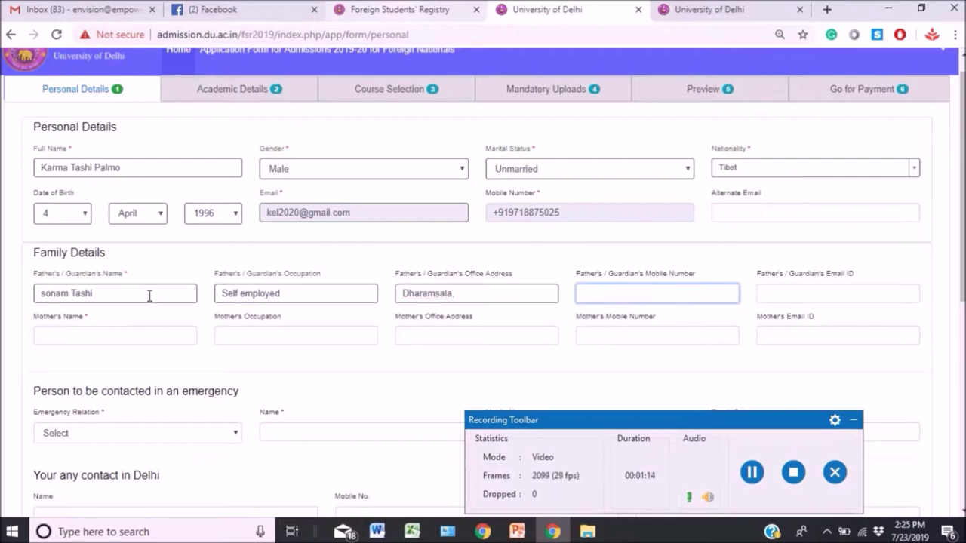
key("Tab")
key("Tab")
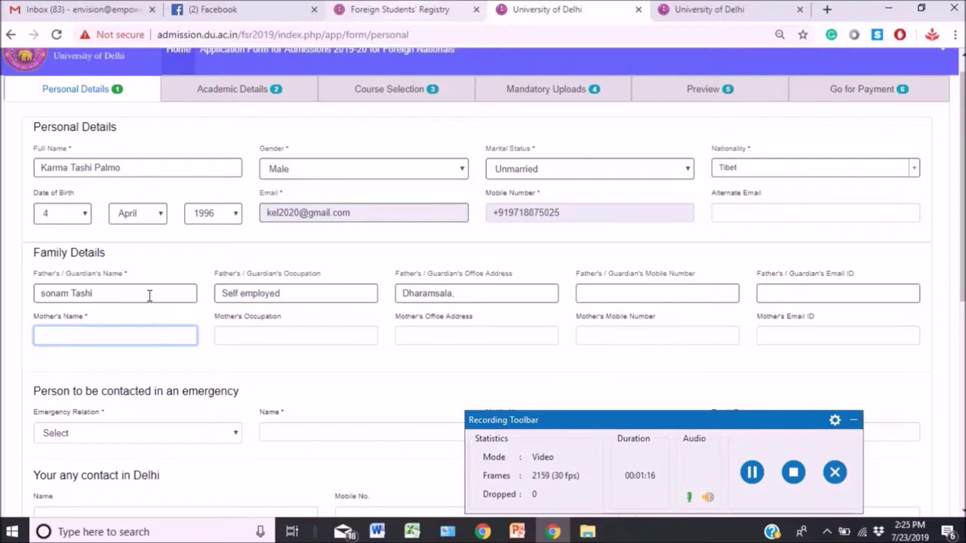
key("Tab")
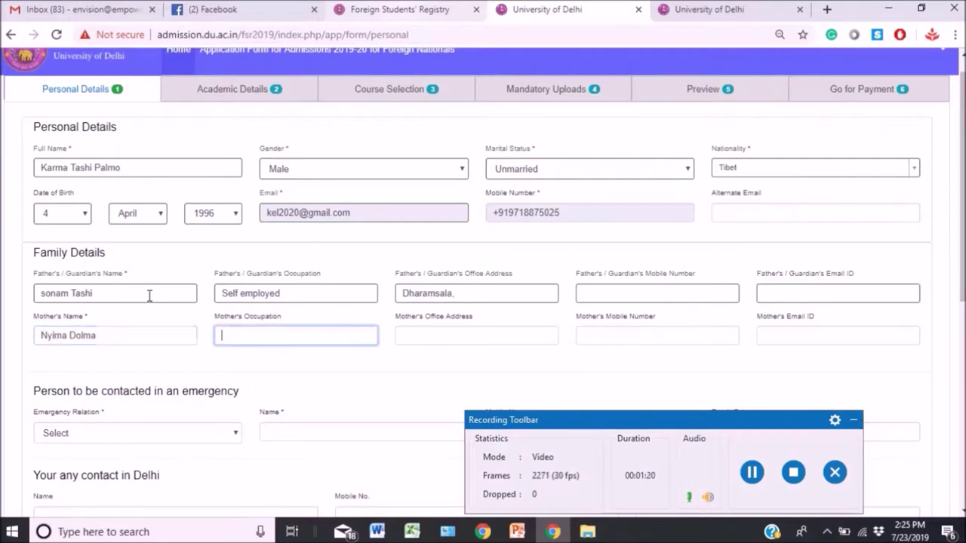
key("Tab")
key("Tab")
key("Tab")
key("Tab")
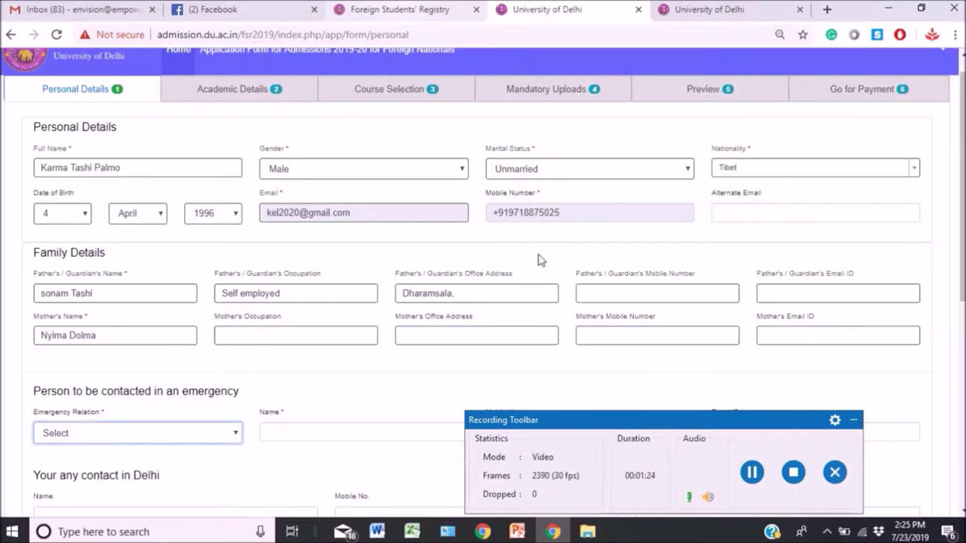
Make the father the emergency contact and enter his mobile number and e-mail.
scroll(961, 227, "down", 2)
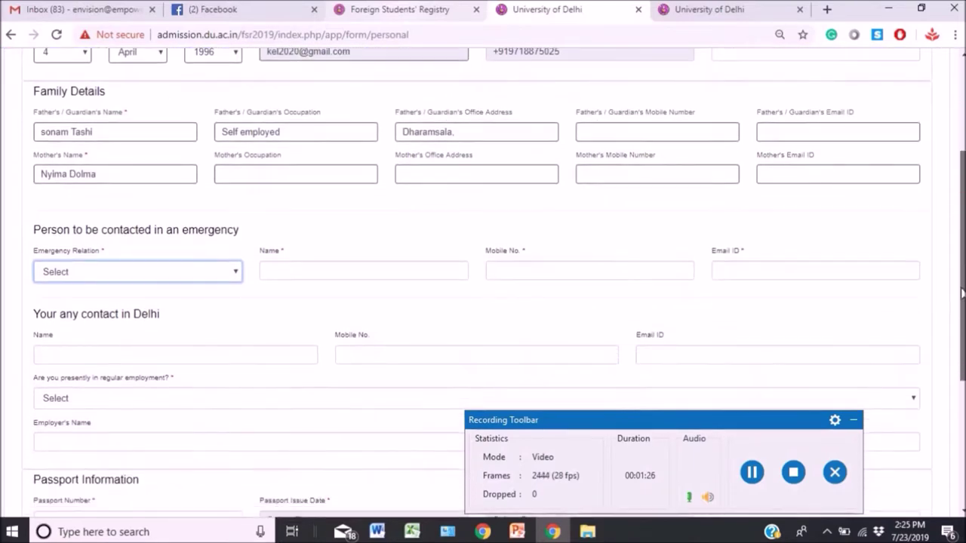
left_click(158, 274)
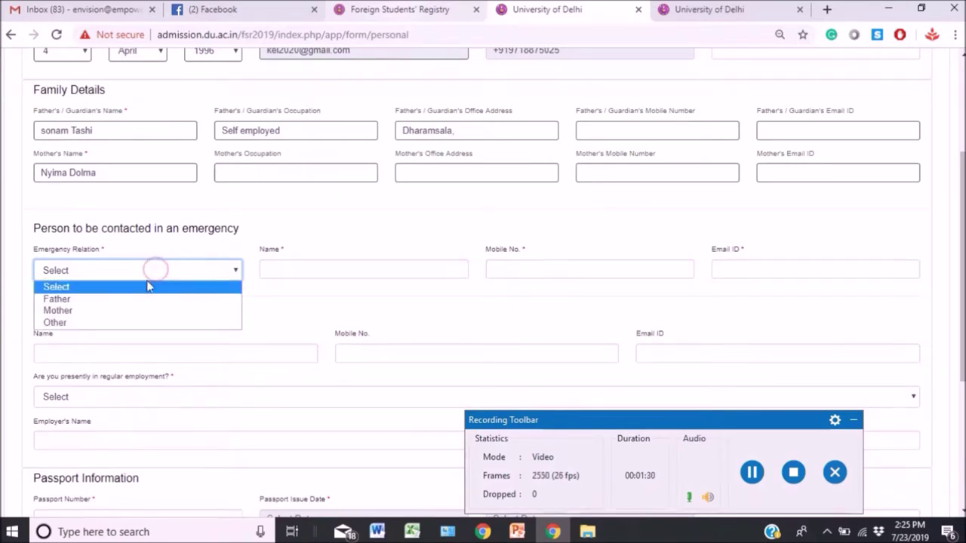
left_click(126, 300)
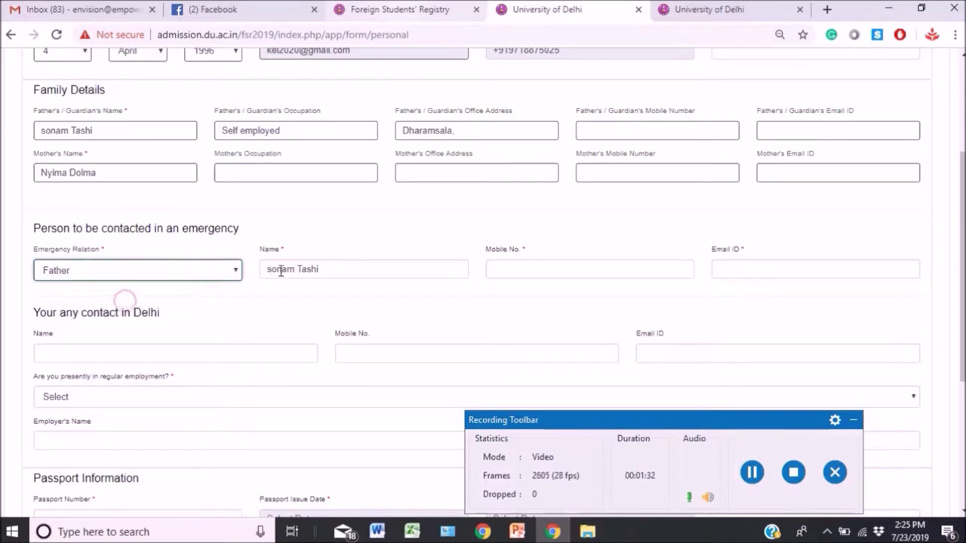
left_click(520, 271)
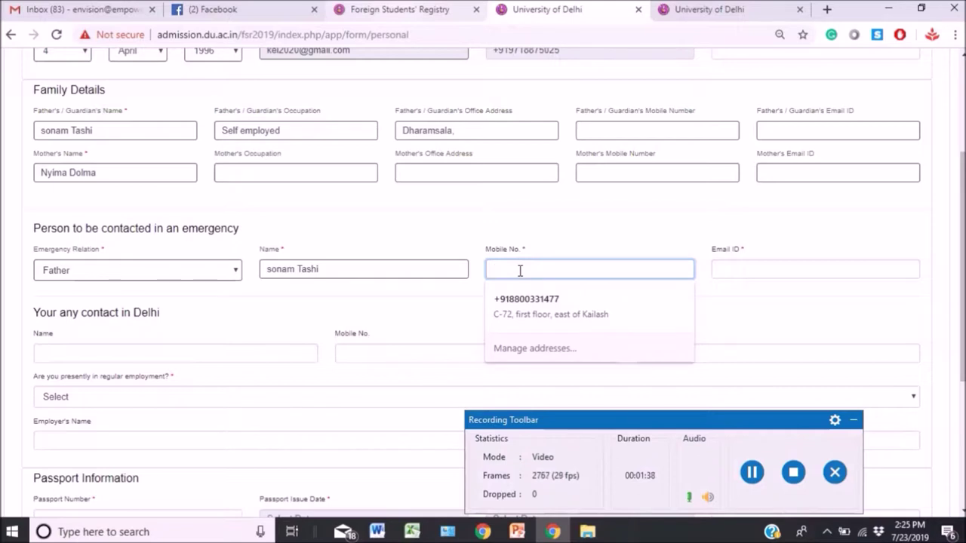
type("+91 1234567891")
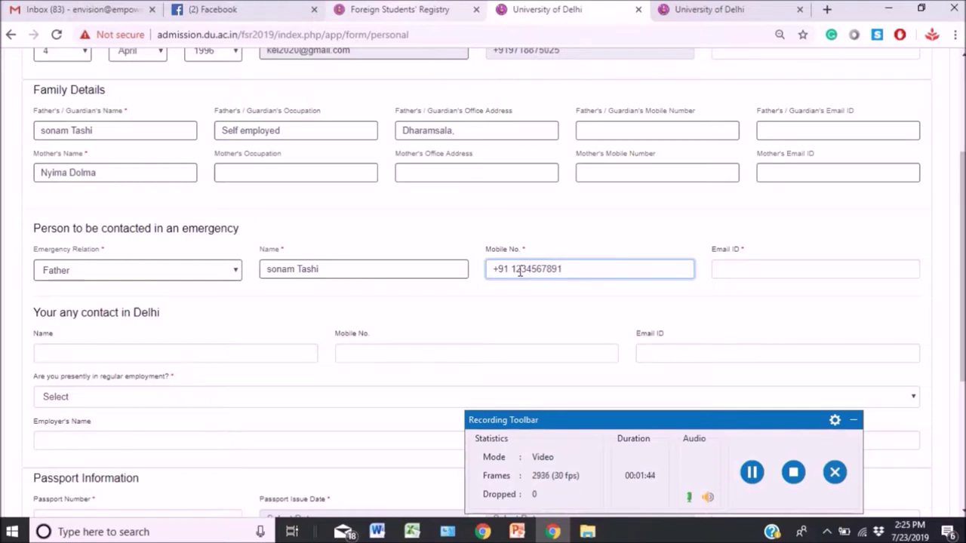
key("Tab")
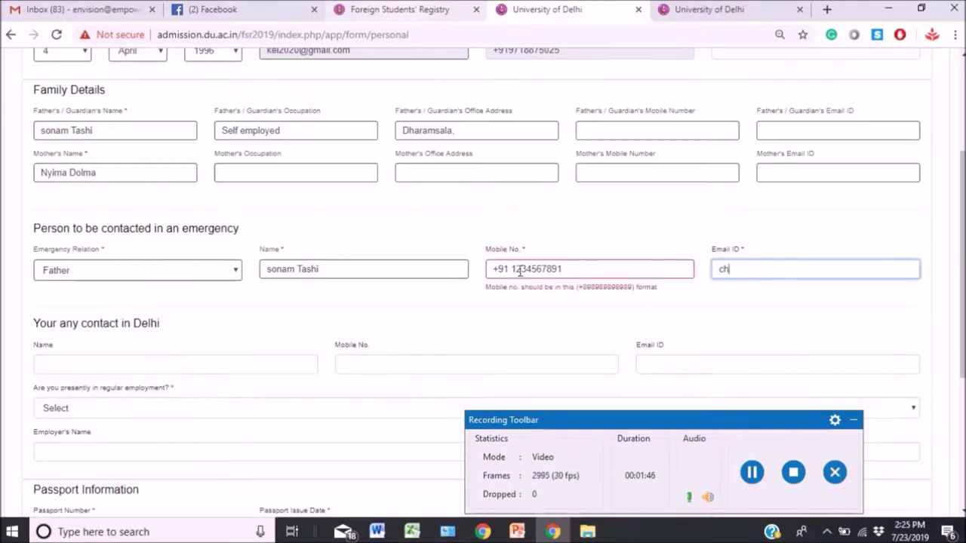
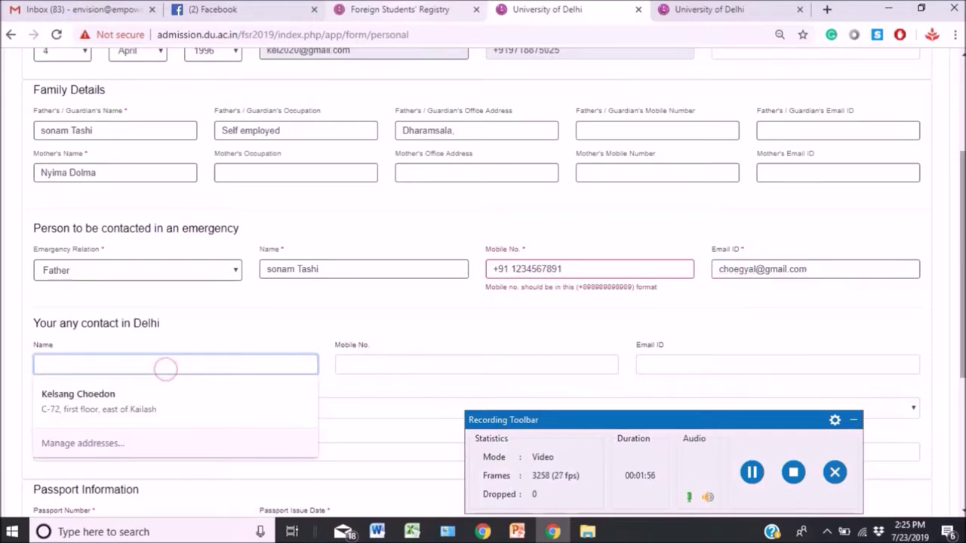
scroll(858, 317, "down", 2)
scroll(296, 203, "down", 1)
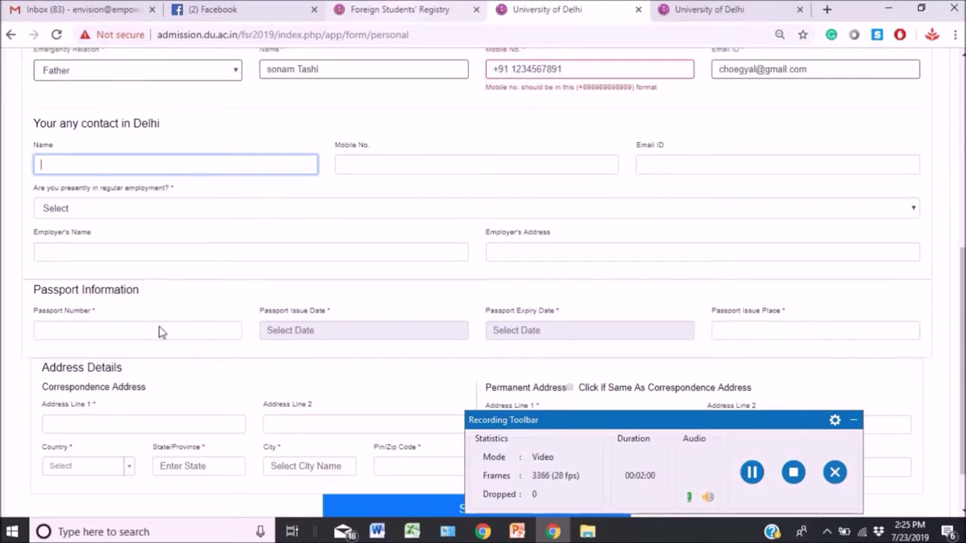
Enter the passport number and set the issue date to the 9th.
left_click(129, 332)
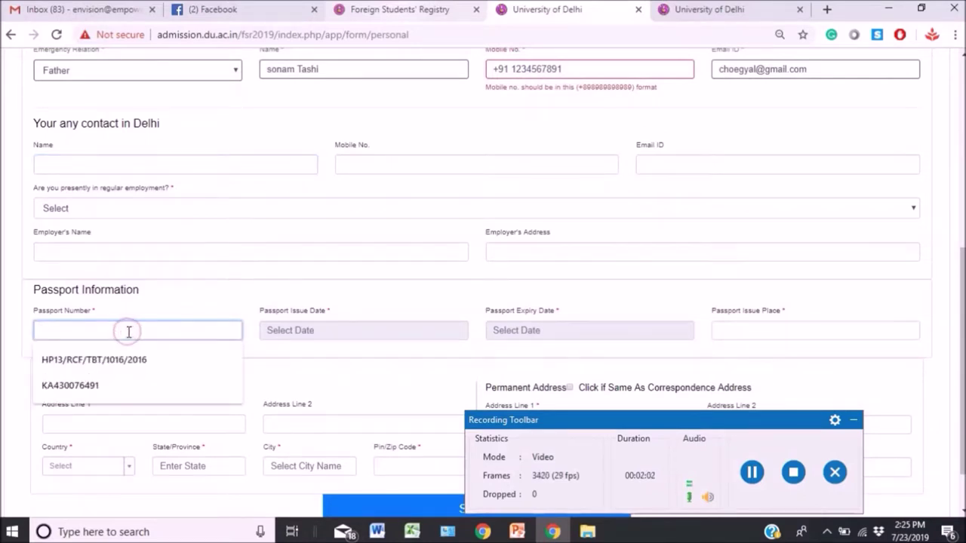
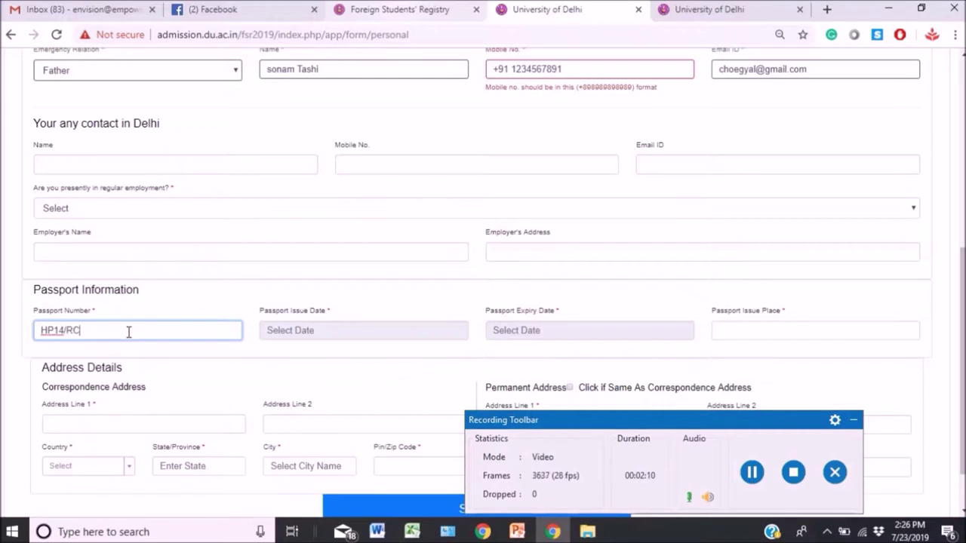
left_click(276, 336)
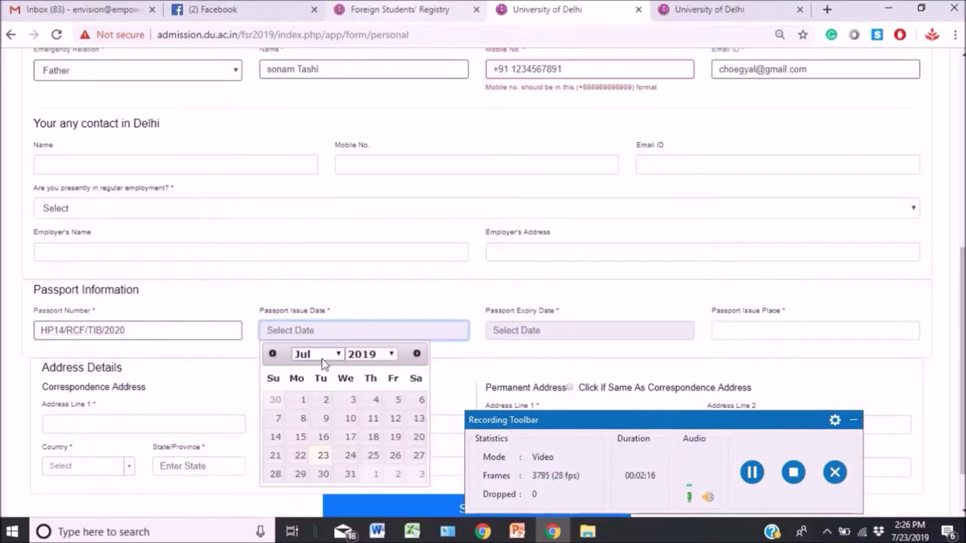
left_click(324, 419)
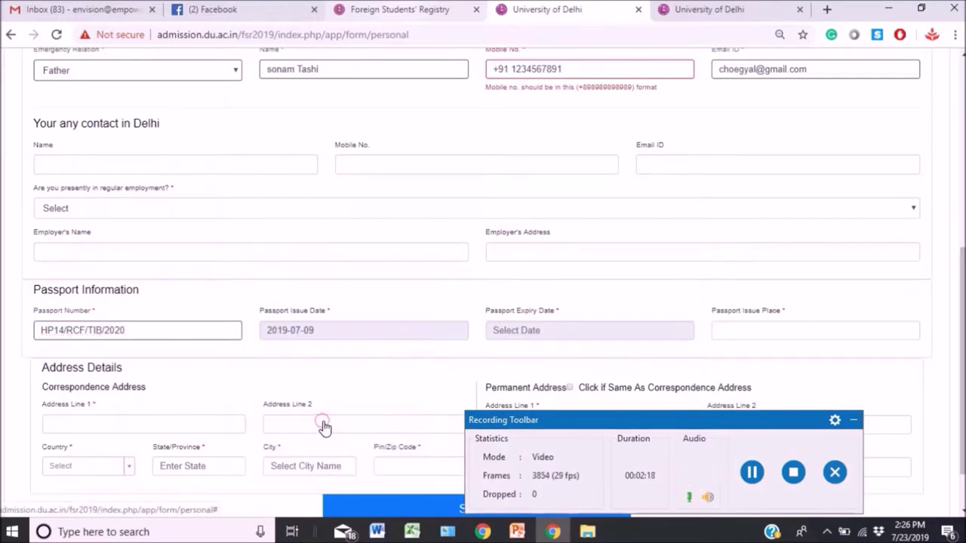
left_click(392, 331)
Set the passport expiry date to 2020-07-08 via the calendar's year list.
left_click(492, 330)
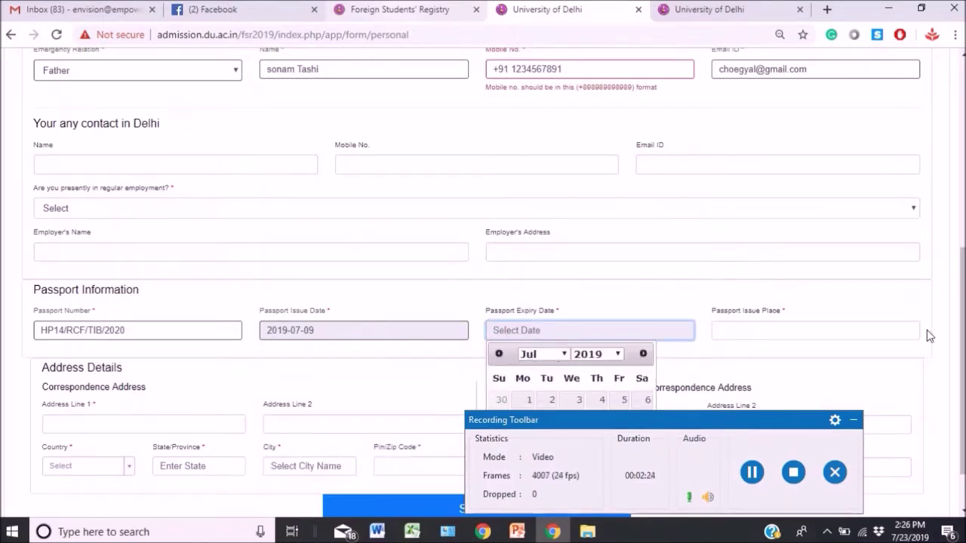
scroll(962, 302, "down", 1)
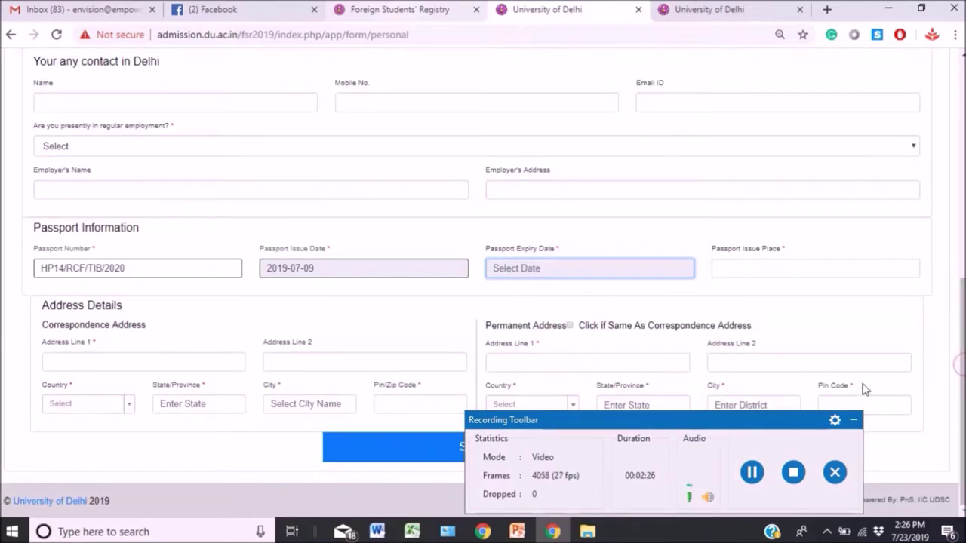
left_click(589, 266)
left_click(853, 419)
left_click(588, 269)
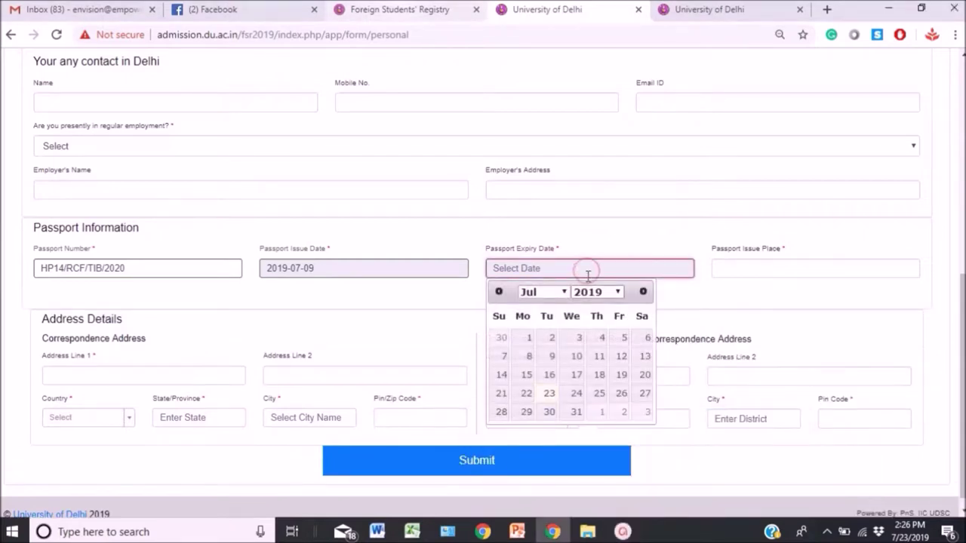
left_click(618, 292)
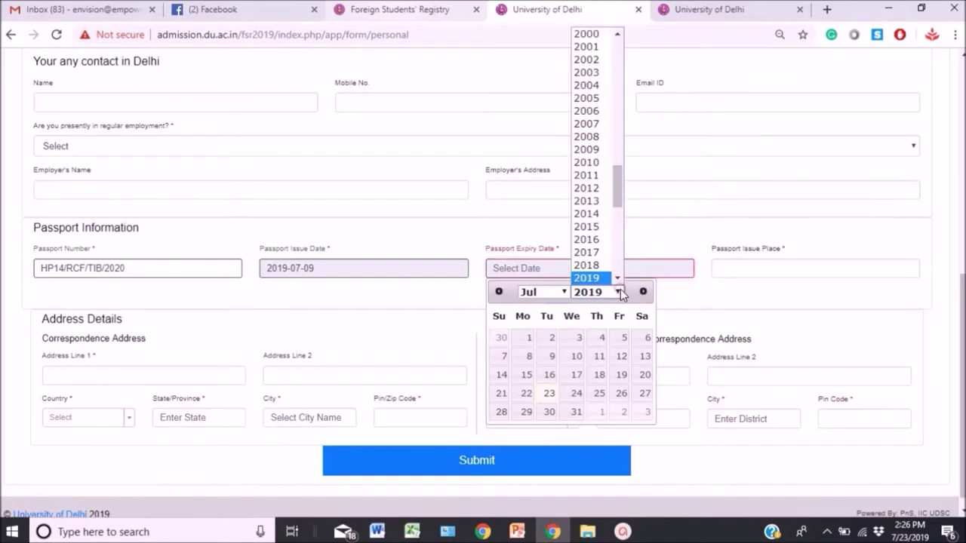
scroll(616, 276, "down", 1)
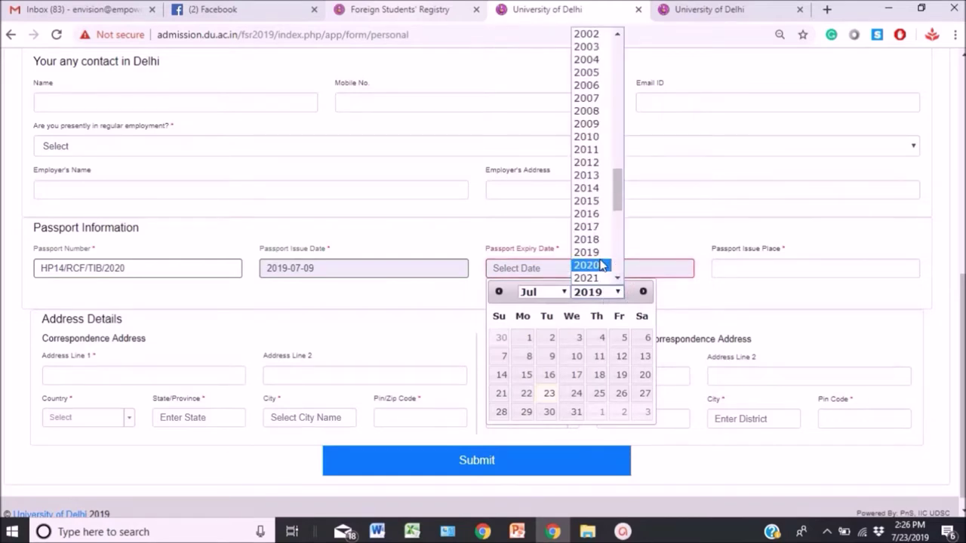
left_click(603, 265)
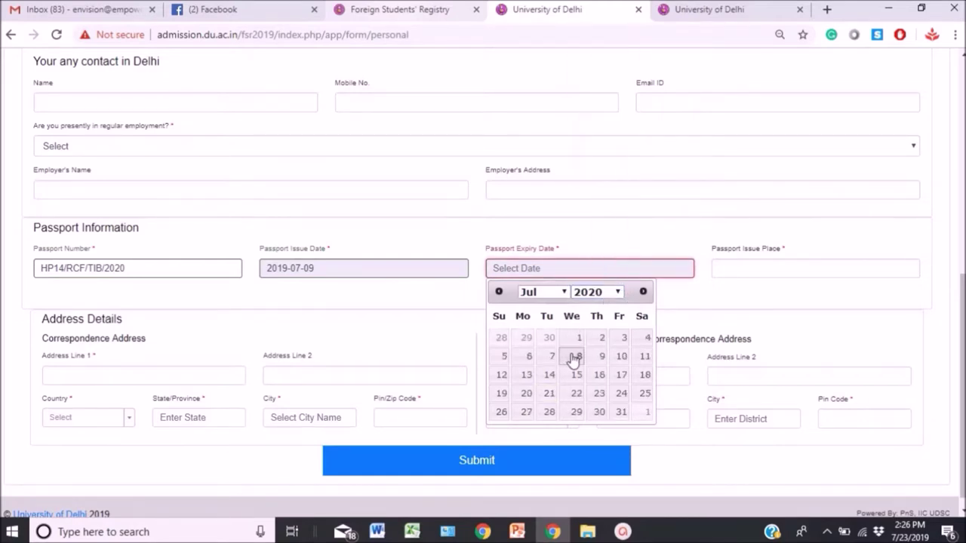
left_click(573, 358)
Enter Dharamsala as the passport issue place.
left_click(718, 271)
type("Dharamsala")
left_click(160, 369)
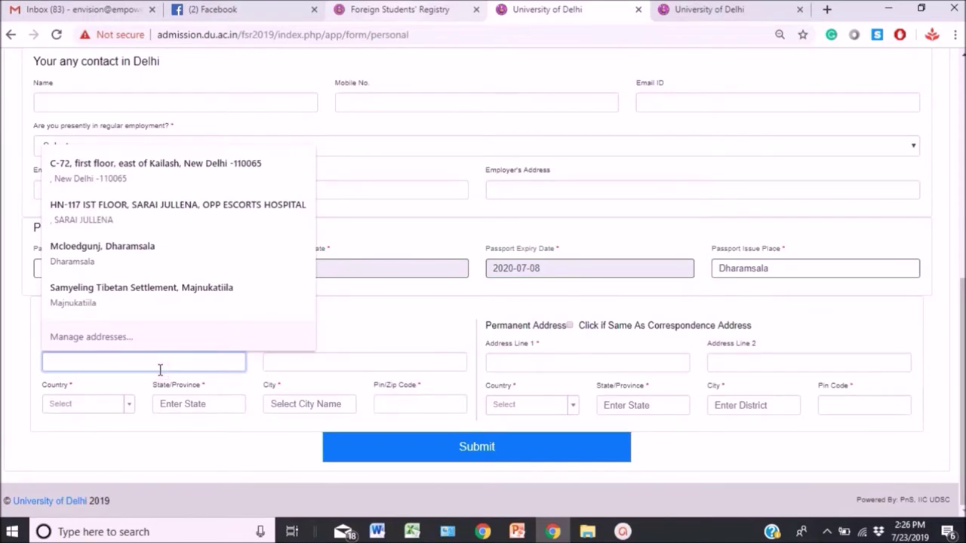
Enter the first correspondence address line and choose India as the country.
type("n")
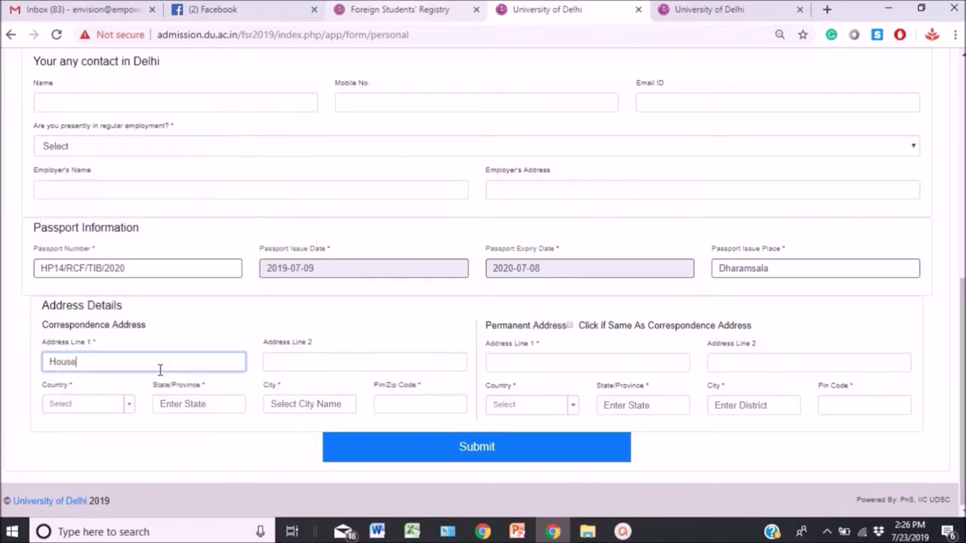
key("Tab")
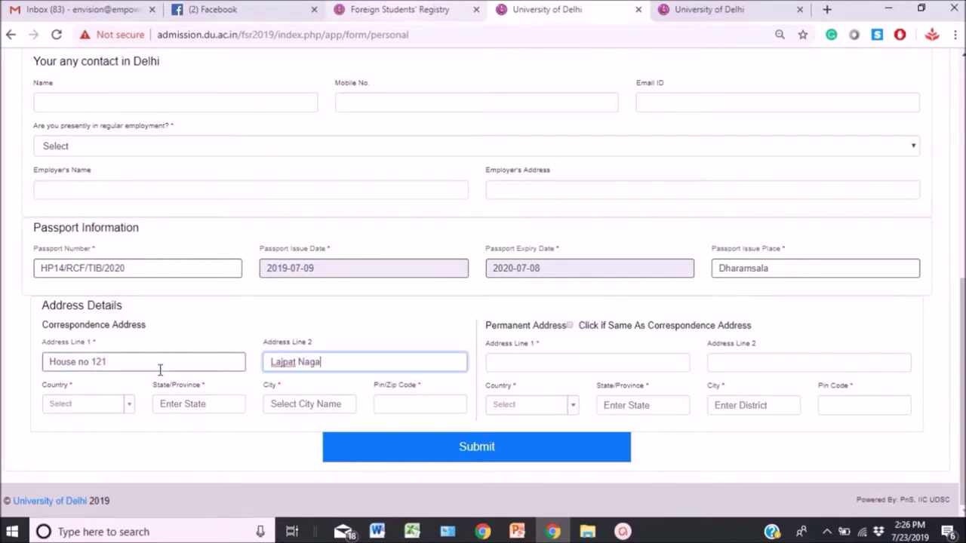
left_click(96, 404)
type("inf")
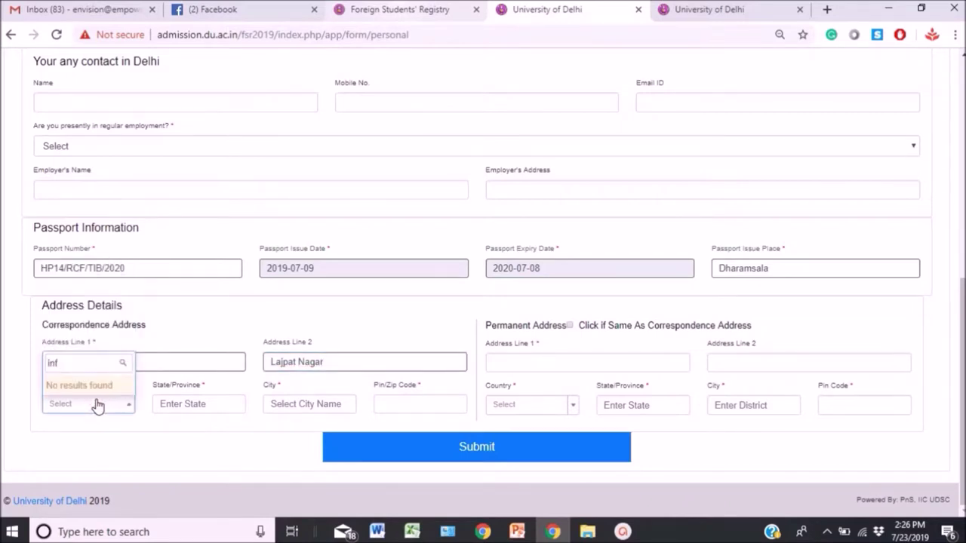
key("BackSpace")
type("d")
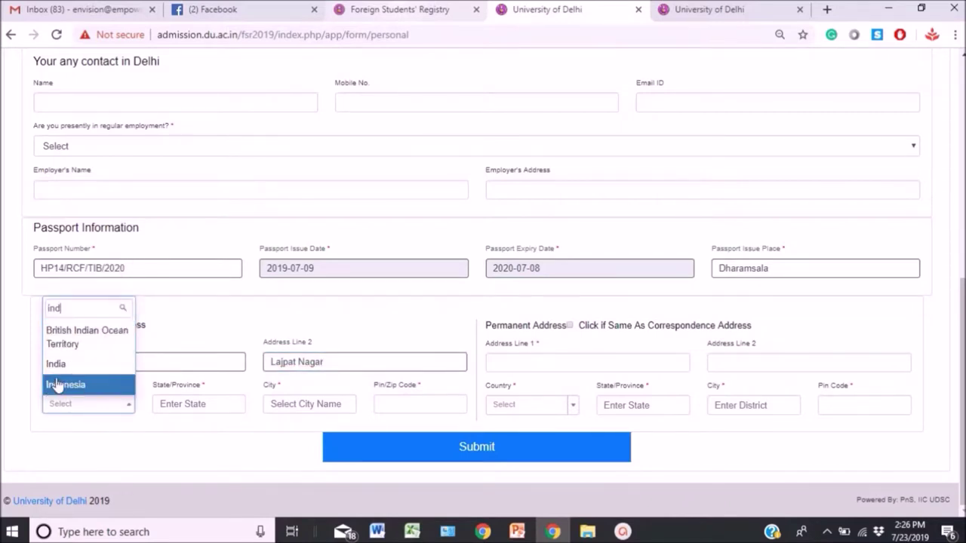
left_click(60, 364)
Fill in the correspondence state, city and pin code.
left_click(175, 407)
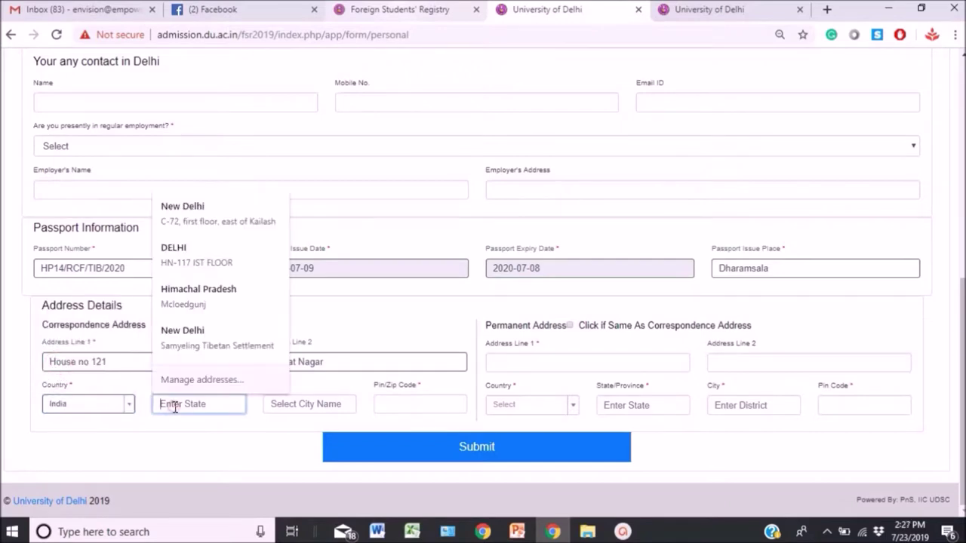
type("New Delhi")
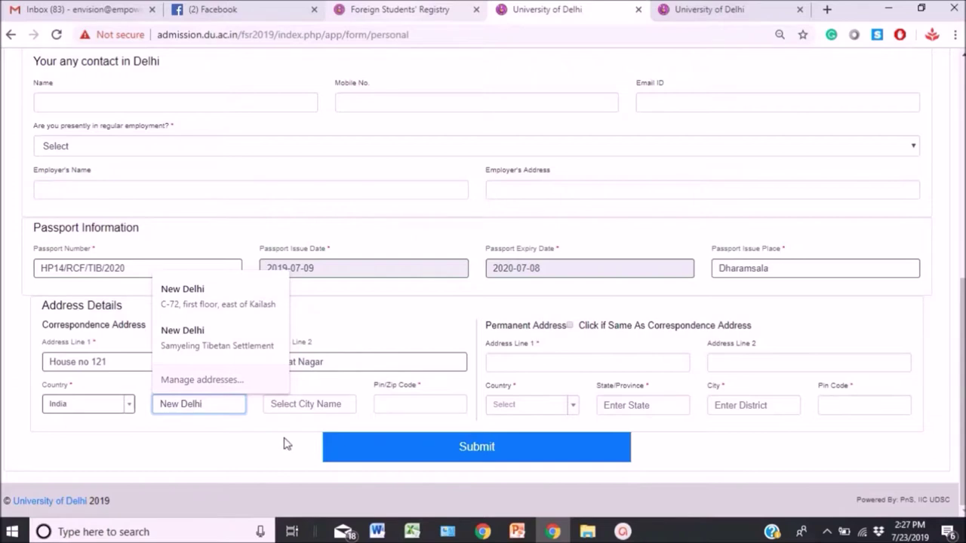
left_click(332, 405)
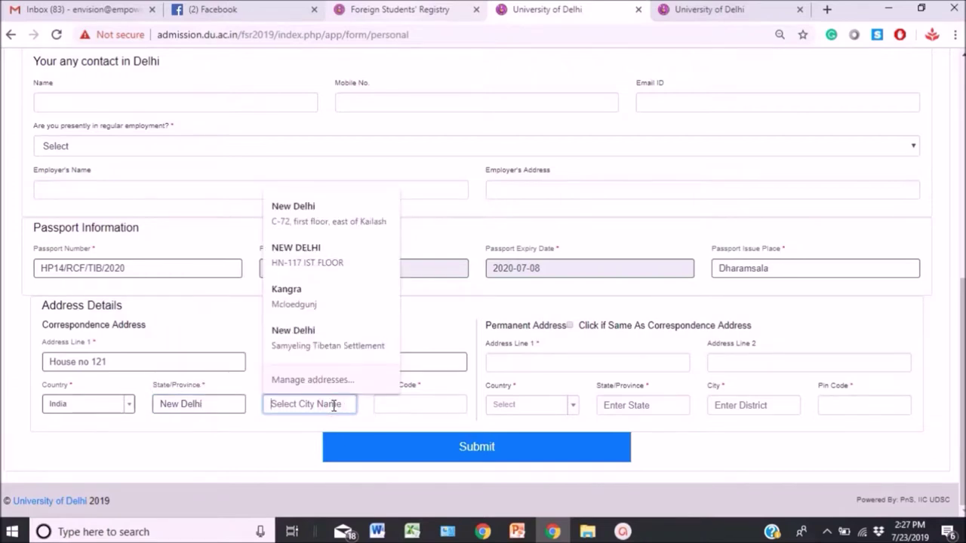
type("Delhi")
left_click(424, 407)
type("110065")
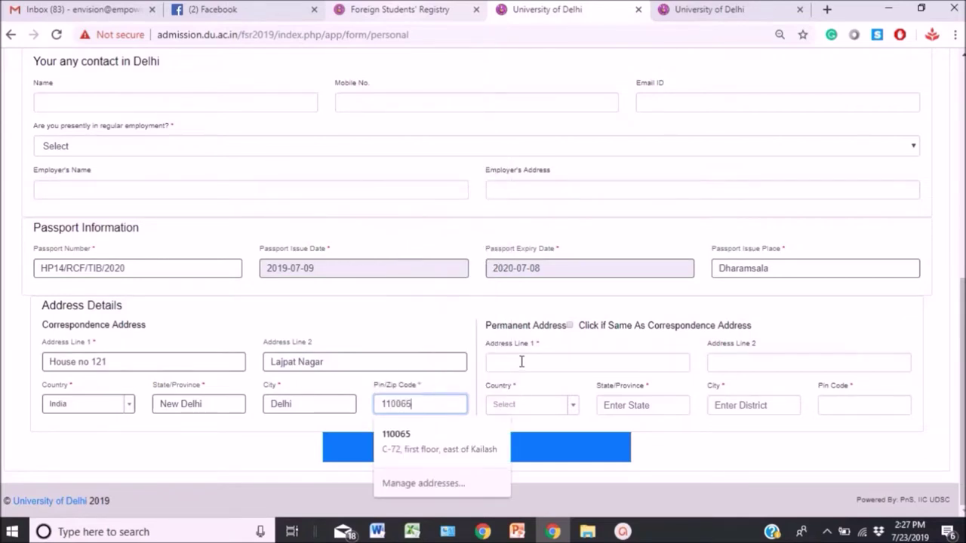
Make the permanent address the same as correspondence and submit the form.
left_click(521, 362)
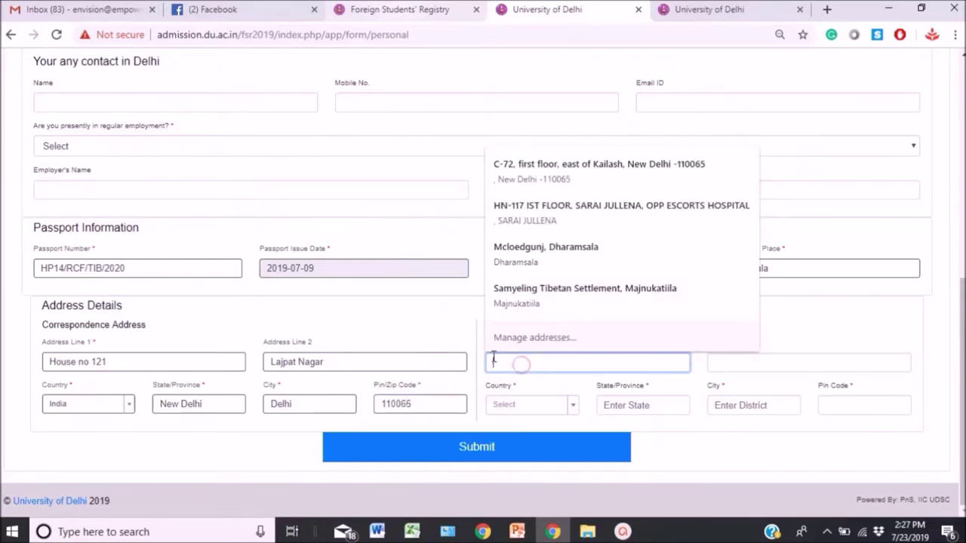
left_click(809, 335)
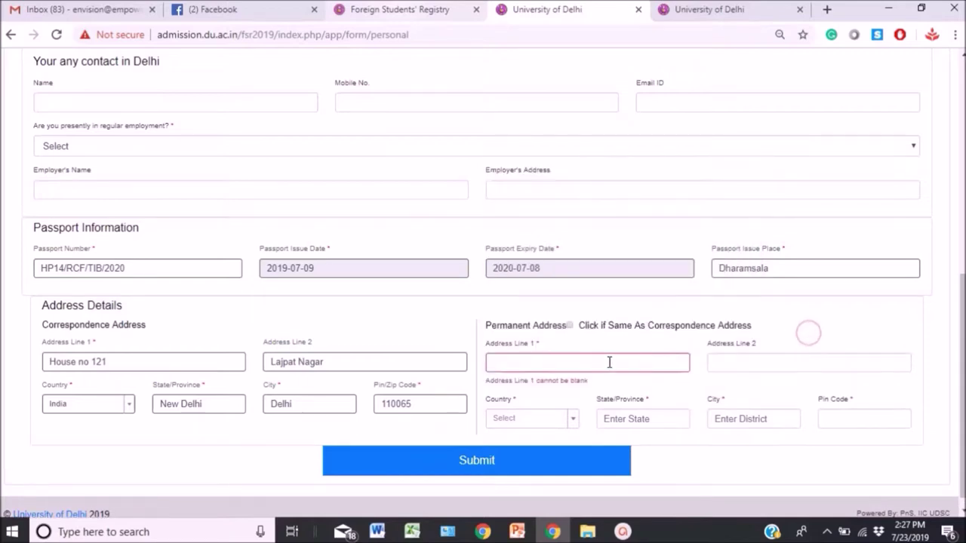
left_click(569, 326)
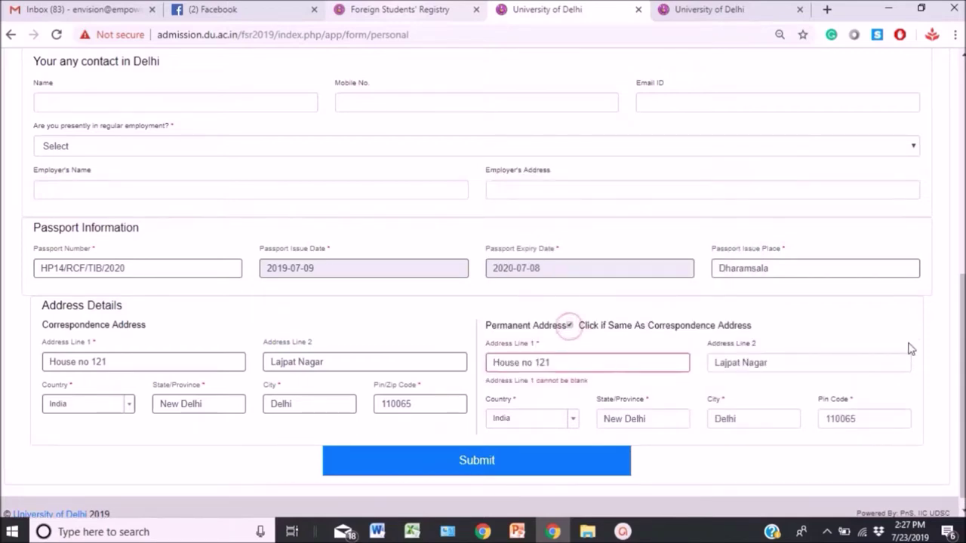
left_click_drag(957, 311, 957, 325)
left_click(536, 453)
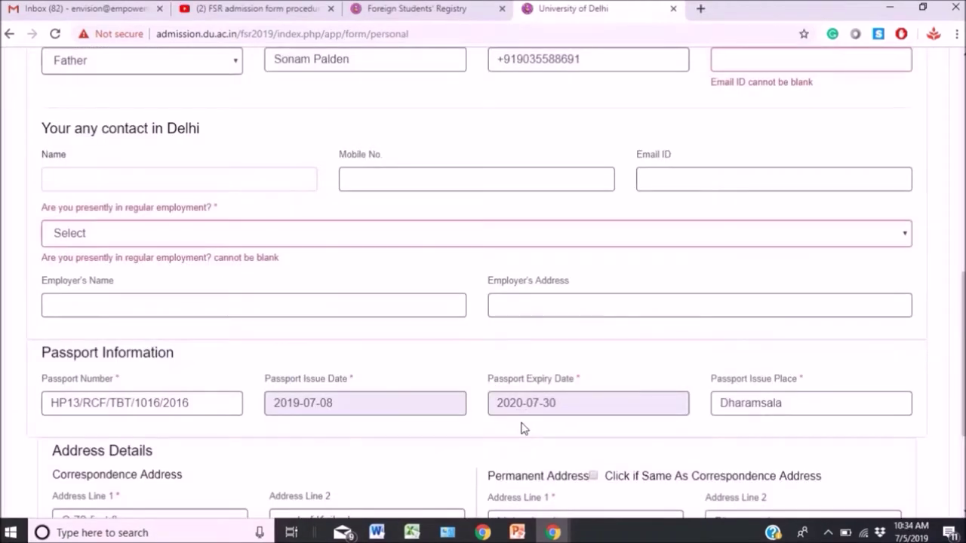
Answer No to regular employment and resubmit the personal details form.
scroll(959, 317, "up", 8)
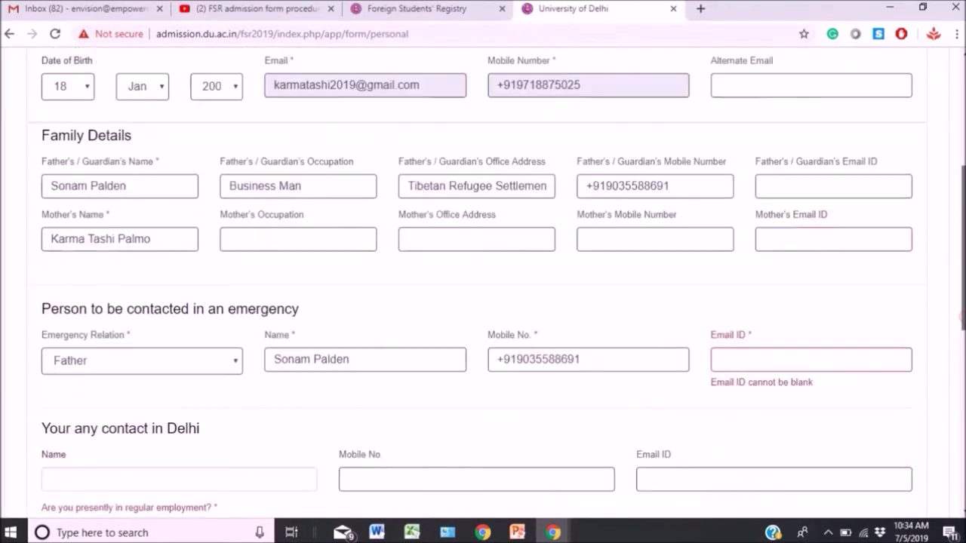
scroll(958, 317, "down", 6)
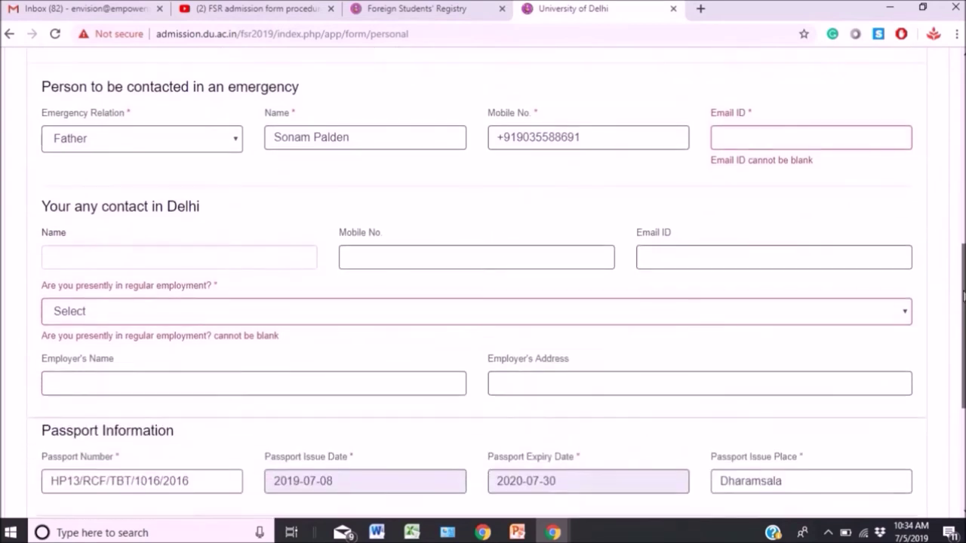
left_click(202, 257)
left_click(332, 222)
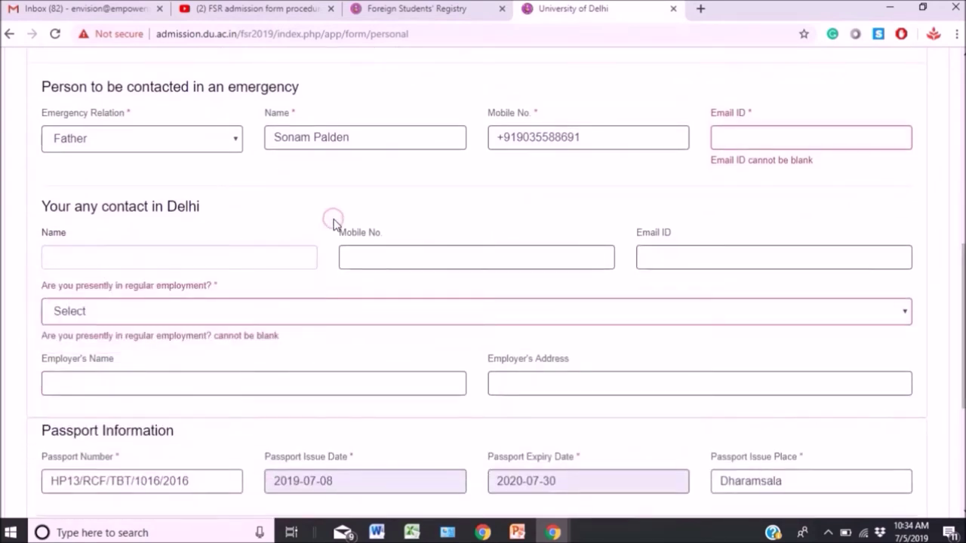
left_click(231, 316)
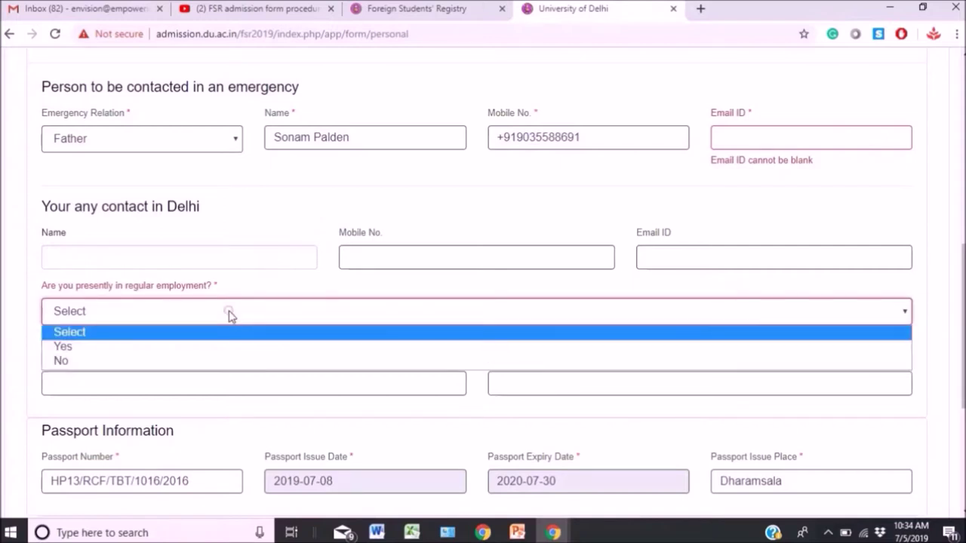
left_click(187, 362)
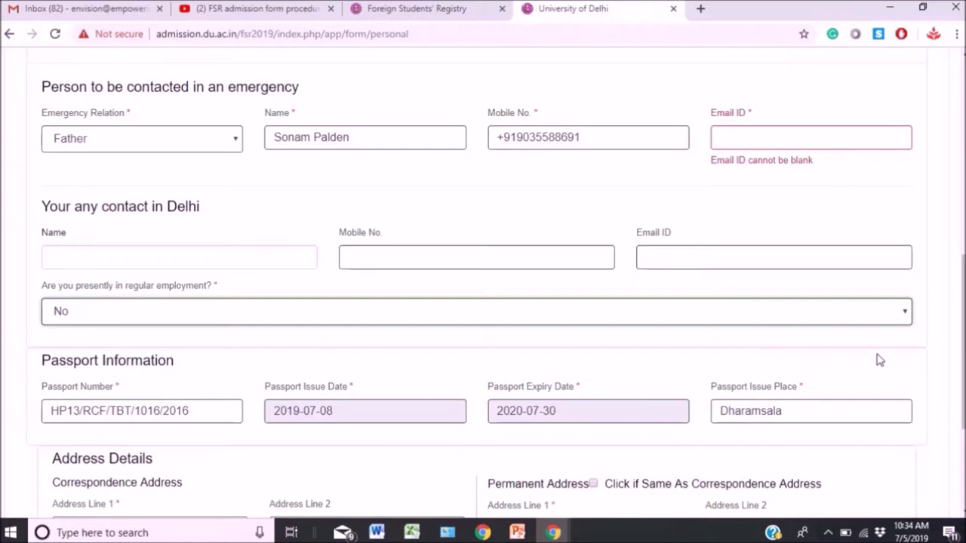
scroll(959, 340, "down", 5)
left_click(546, 440)
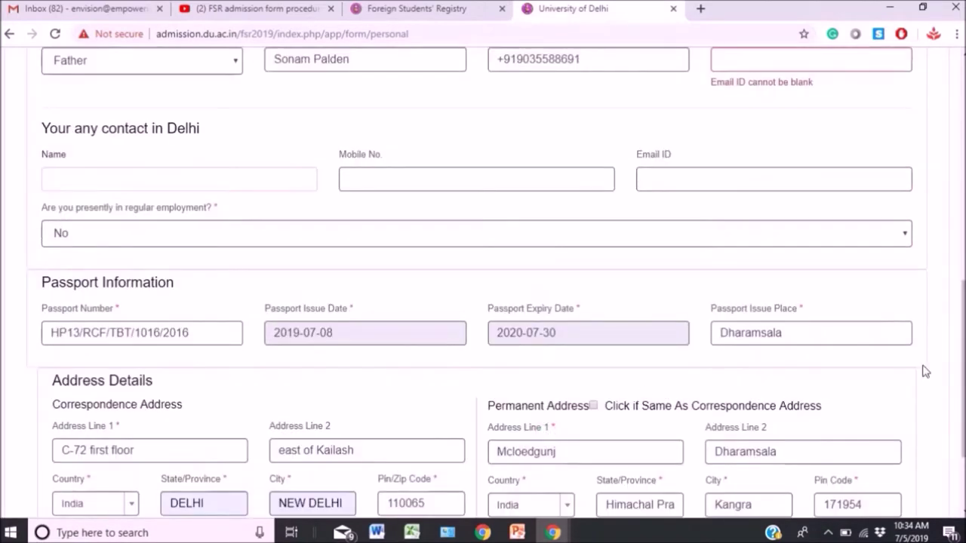
Enter the emergency contact's e-mail address and submit the form again.
scroll(962, 362, "up", 4)
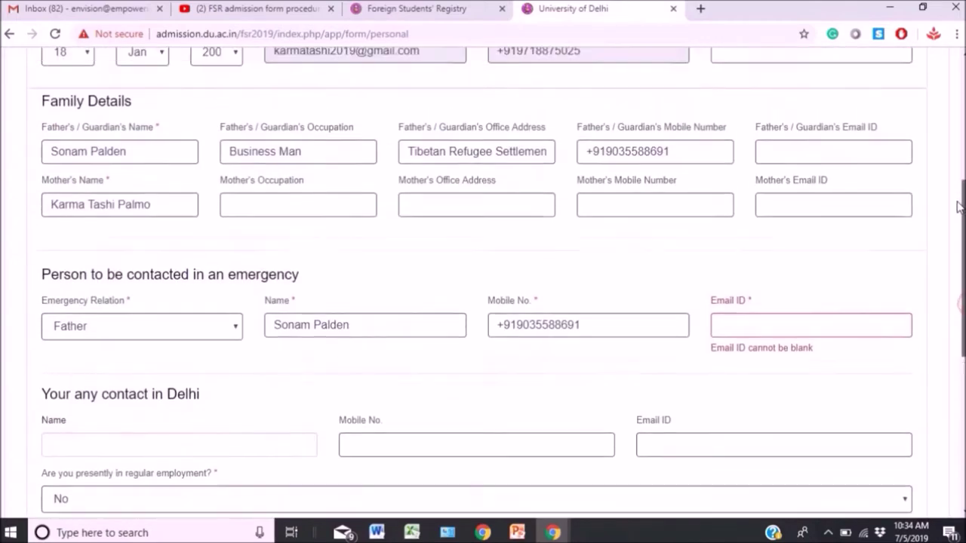
left_click(738, 333)
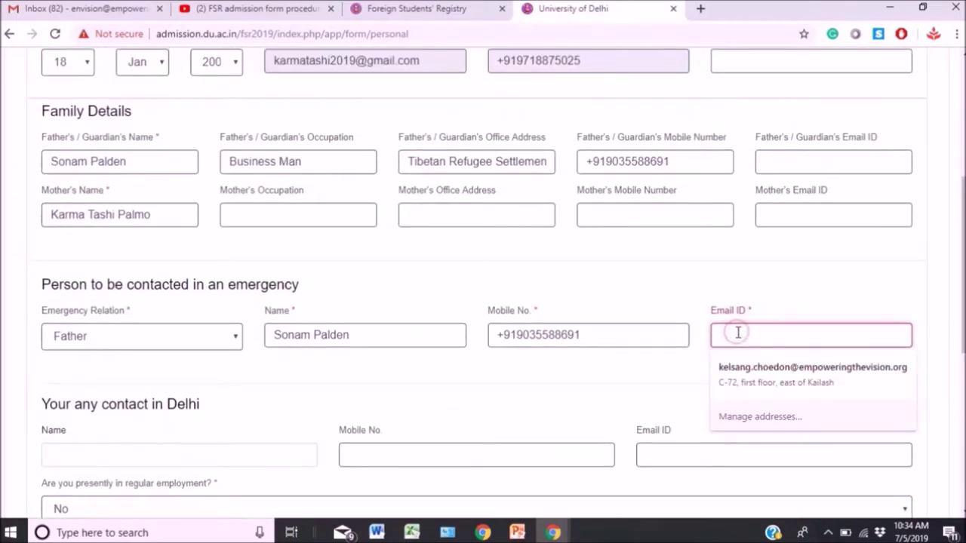
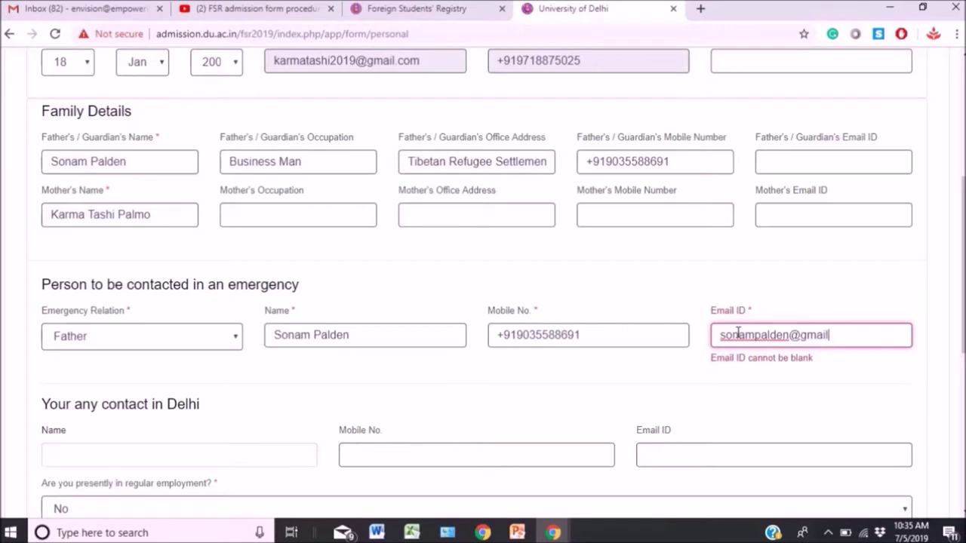
scroll(948, 495, "down", 5)
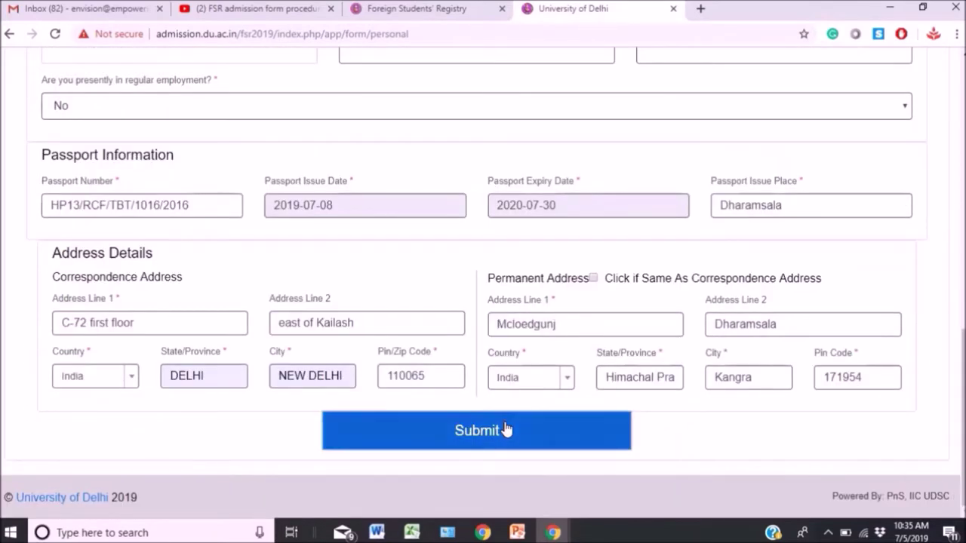
left_click(506, 429)
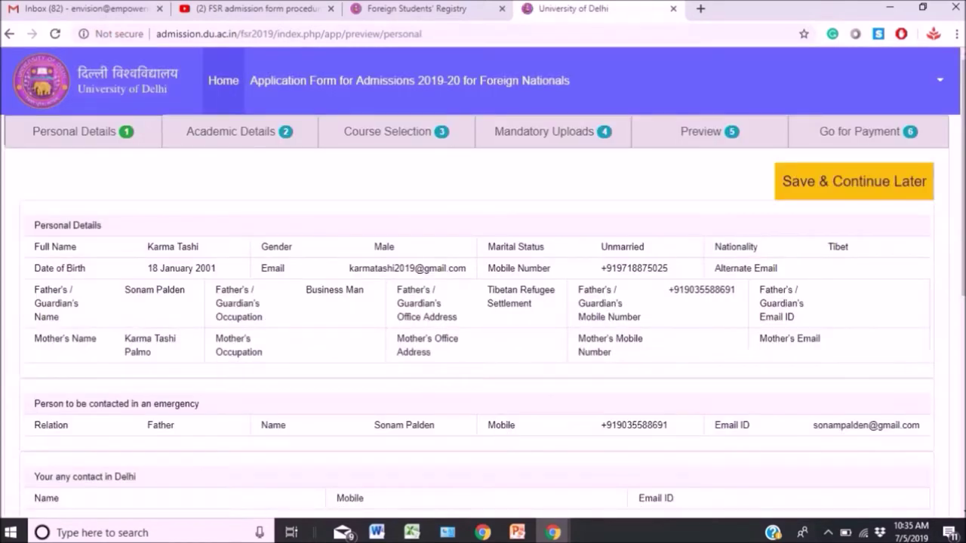
Scroll through the personal details preview and continue with Next to Academic Details.
scroll(505, 428, "down", 4)
scroll(962, 226, "down", 2)
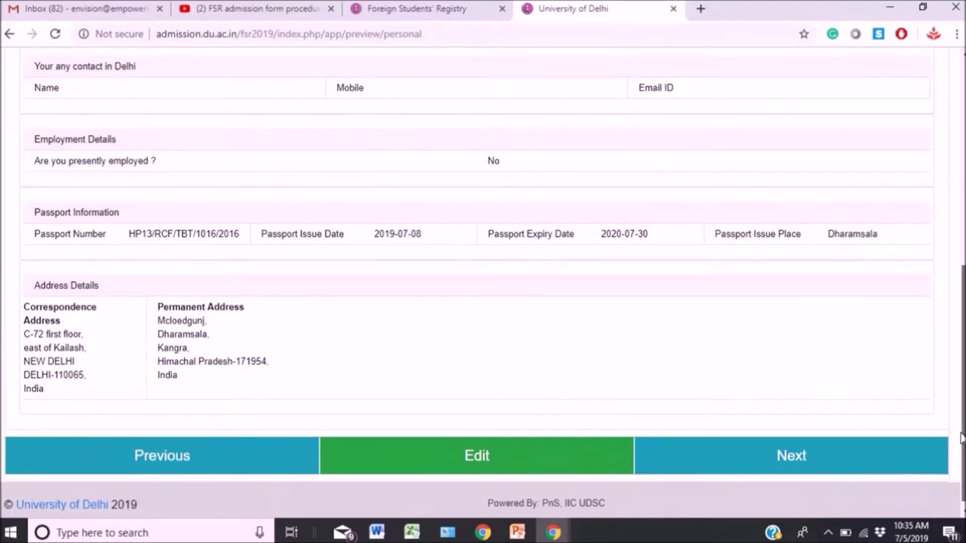
left_click_drag(962, 438, 962, 236)
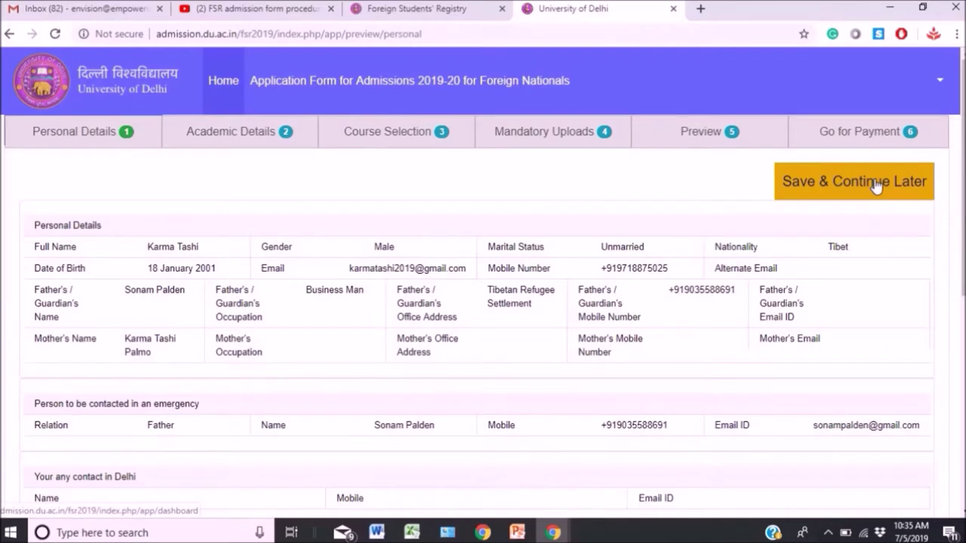
scroll(961, 208, "down", 6)
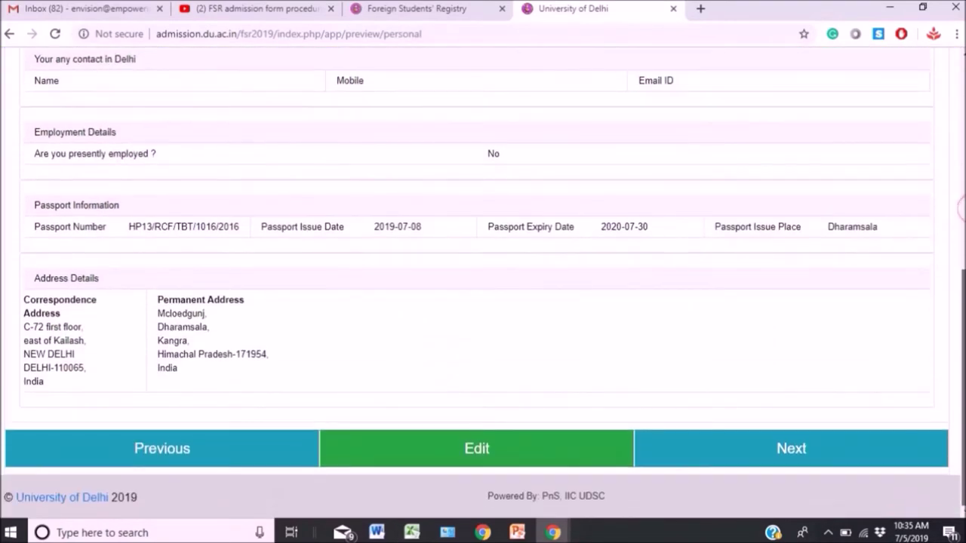
left_click(835, 449)
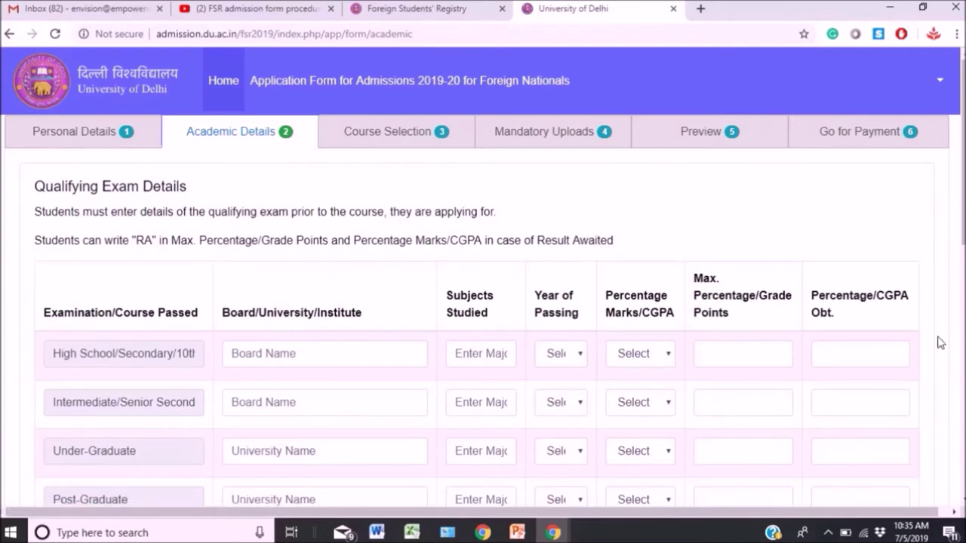
Enter board CBSE and subjects English, Tibetan, History, Science in the High School row.
scroll(961, 227, "down", 7)
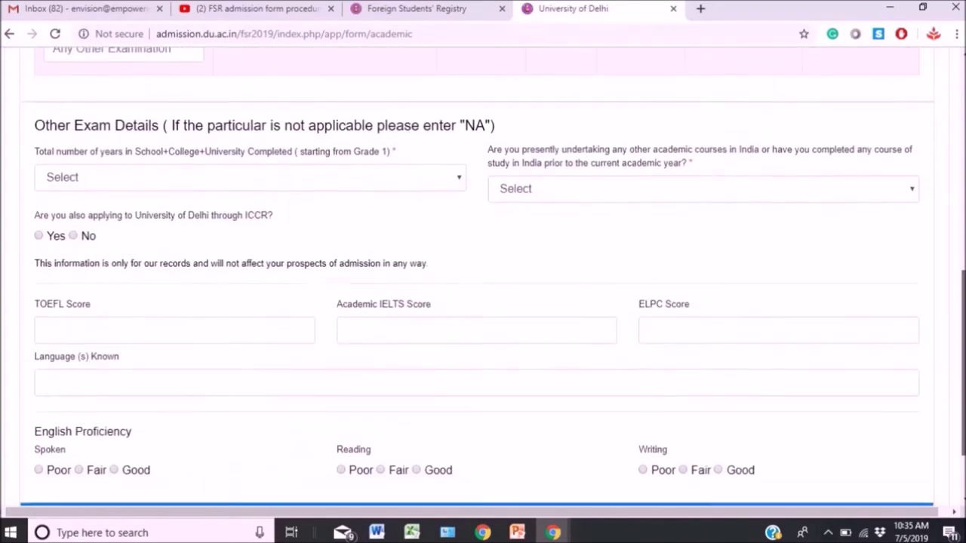
scroll(961, 226, "up", 7)
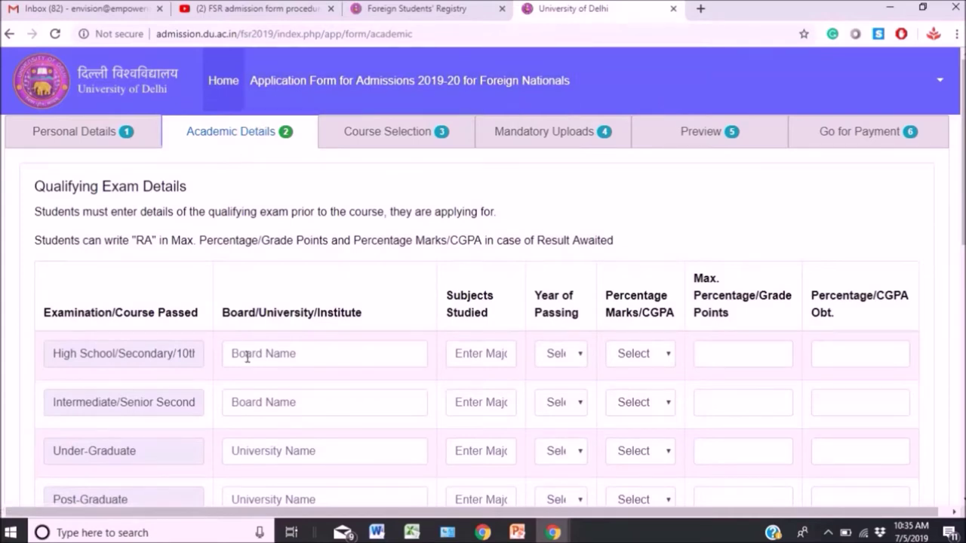
left_click(180, 351)
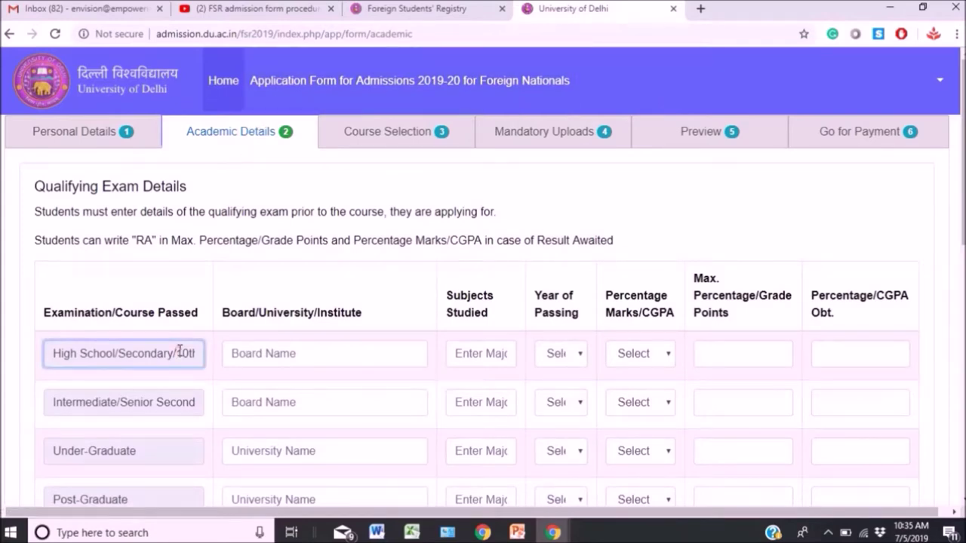
left_click(265, 356)
type("CBSE")
key("Tab")
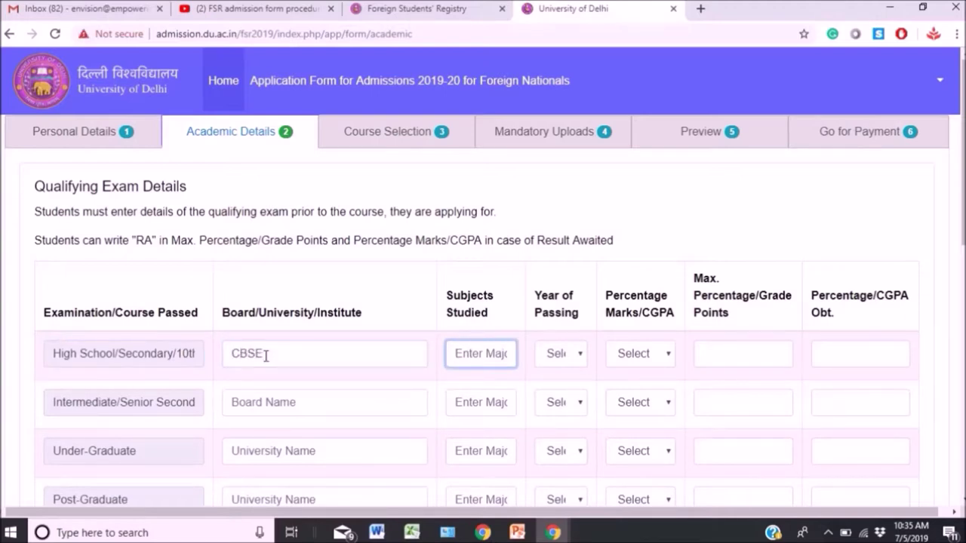
type("English")
key("Tab")
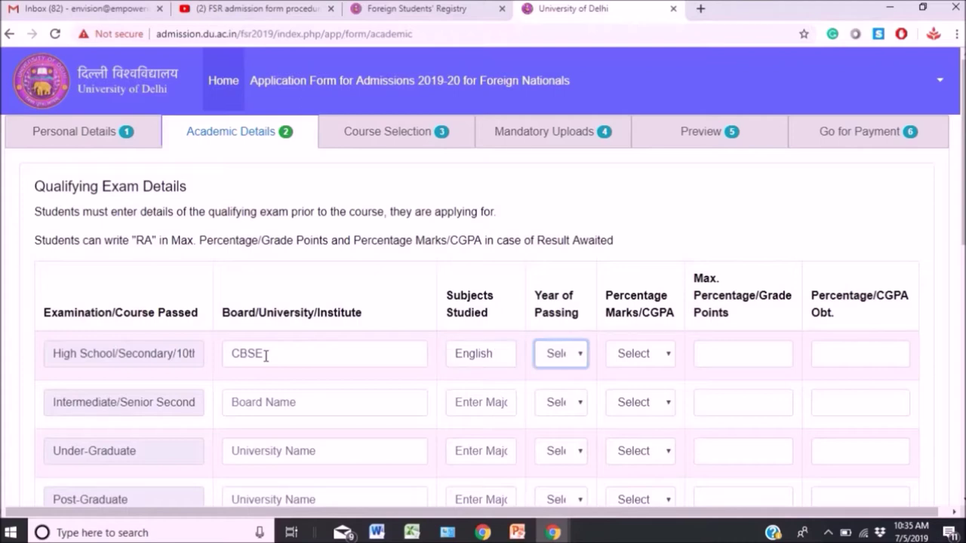
left_click(490, 359)
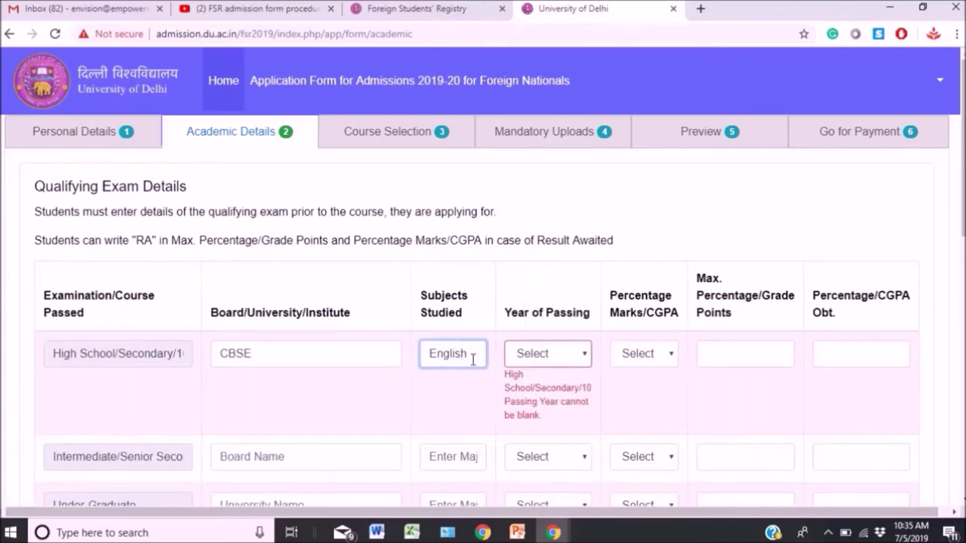
type(", Tibetan, Hoste")
key("BackSpace")
key("BackSpace")
key("BackSpace")
key("BackSpace")
type("istory, Science")
key("Tab")
Set the High School passing year to 2017 and the marks type to Percentage.
key("Down")
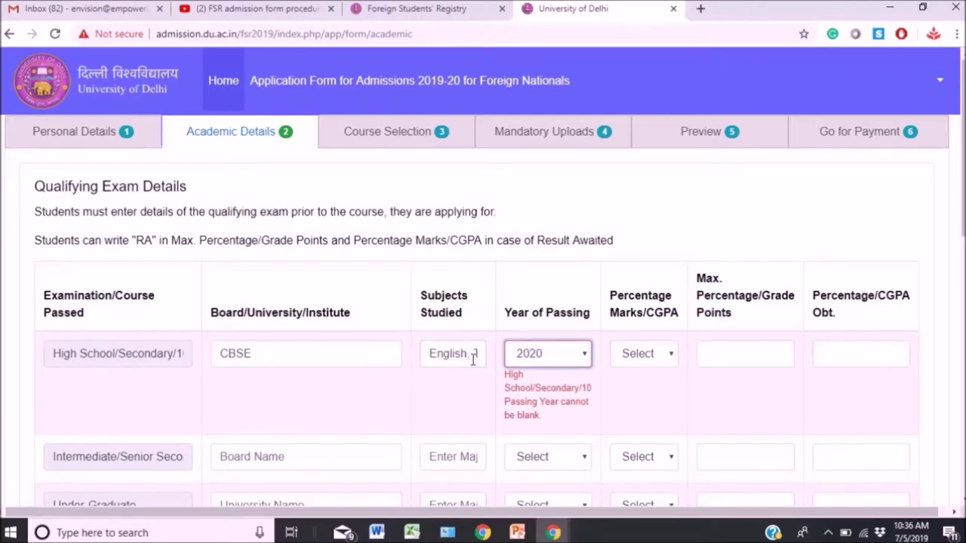
key("Down")
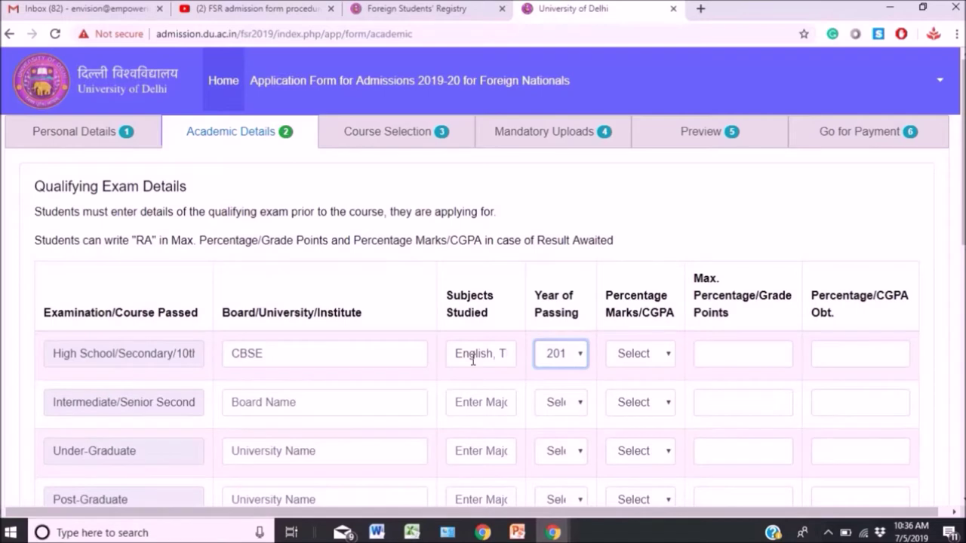
left_click(571, 355)
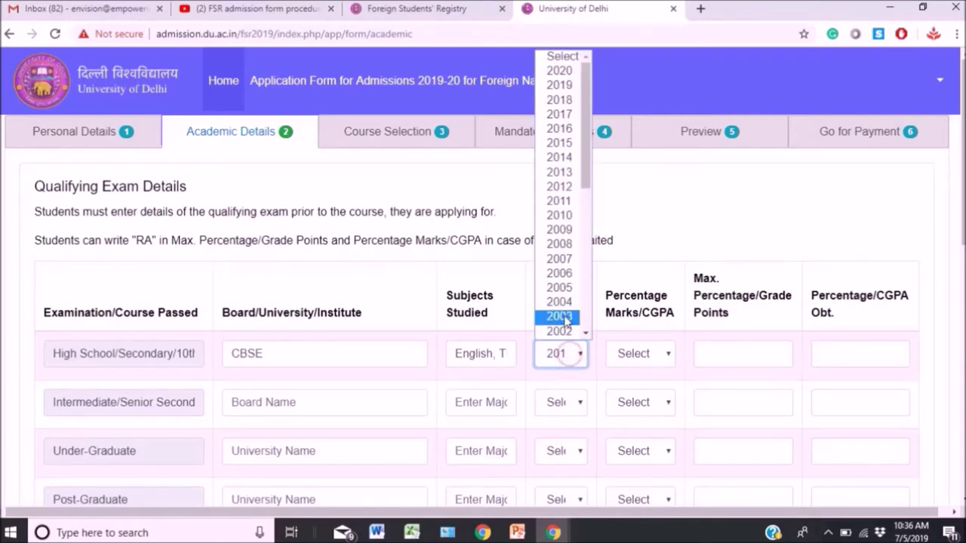
left_click(558, 119)
left_click(661, 361)
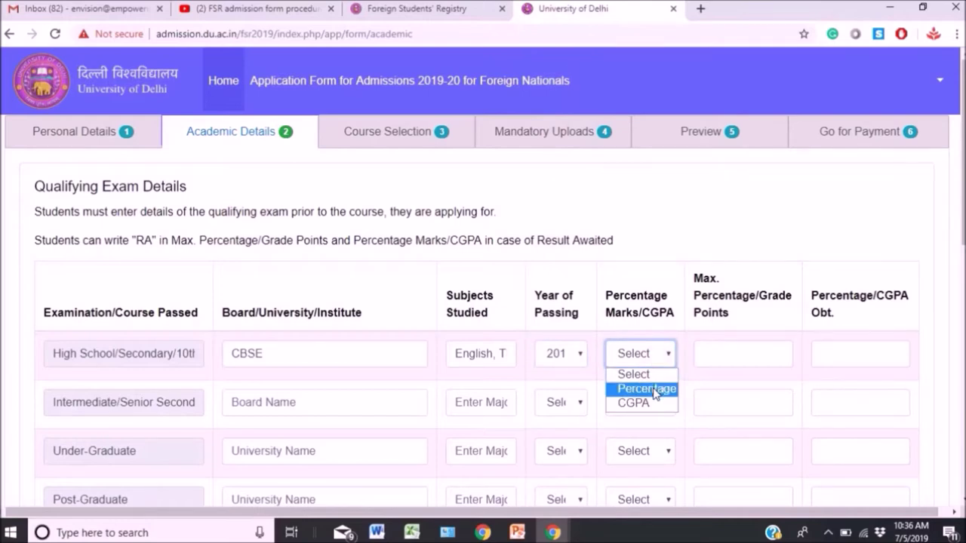
left_click(653, 388)
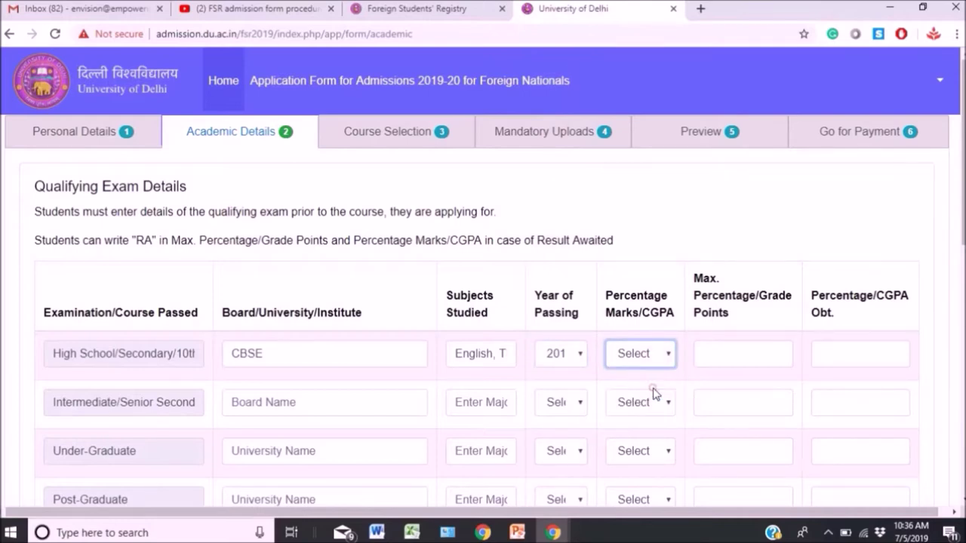
left_click(723, 353)
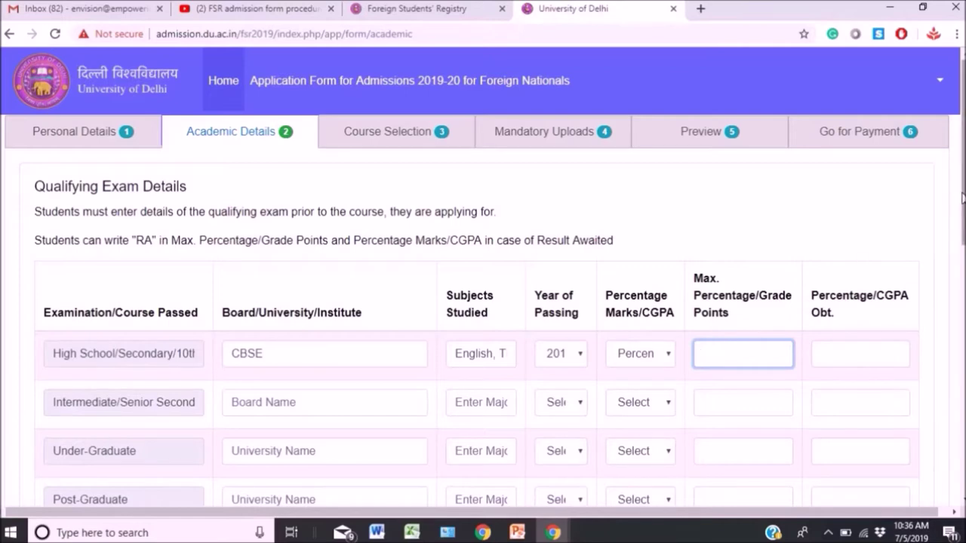
scroll(957, 196, "down", 1)
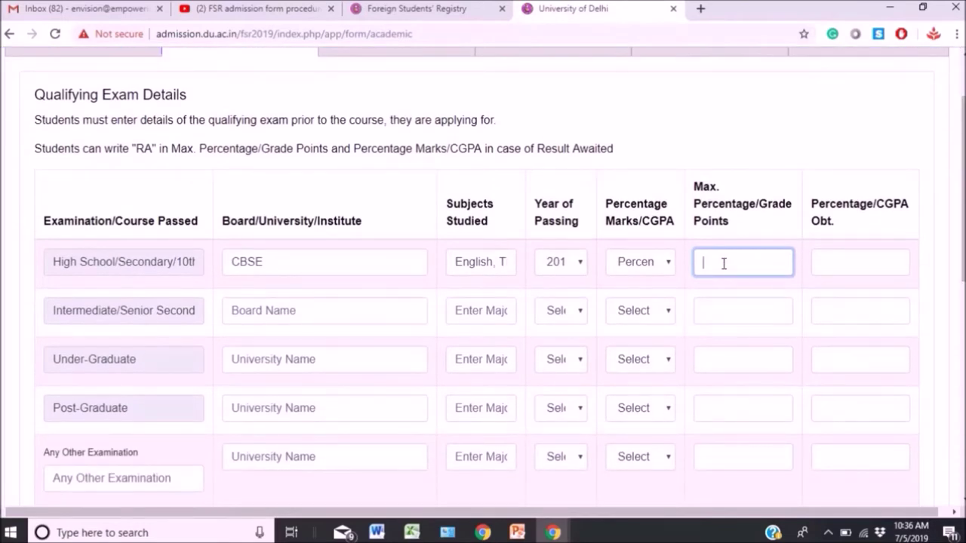
Enter Intermediate board CBSE with subjects including English, Maths, Accounts and Tibetan.
key("Tab")
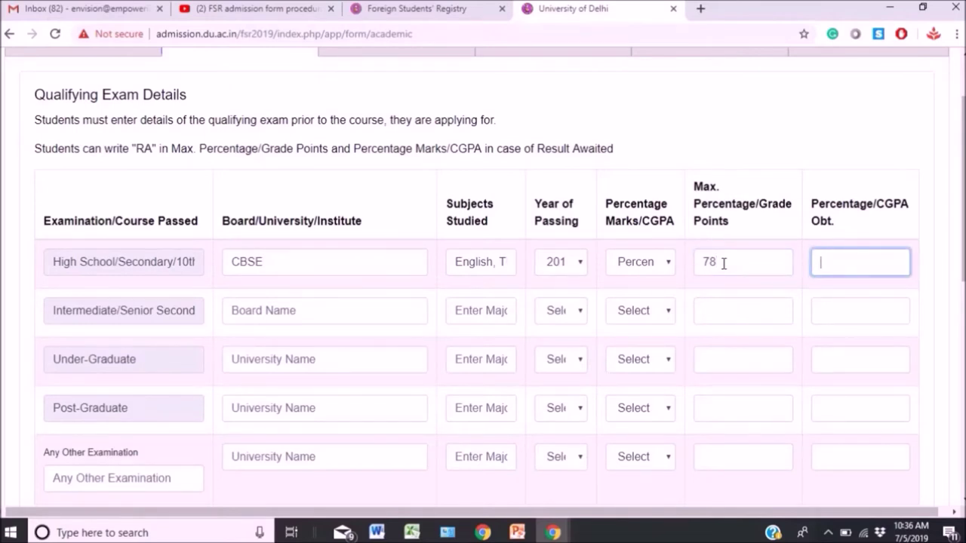
left_click(265, 307)
type("CBSE")
key("Tab")
type("E")
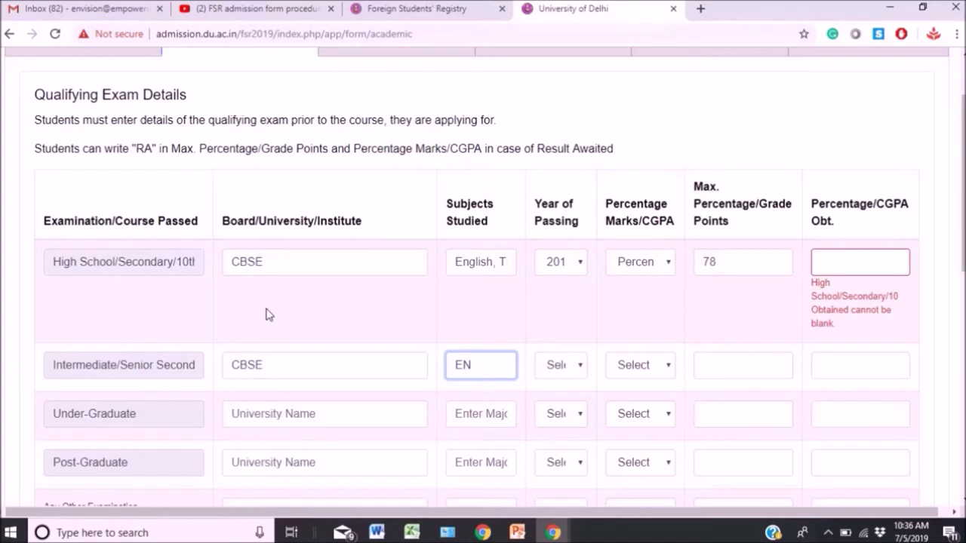
type("nglish, Maths")
type(",")
type("Science")
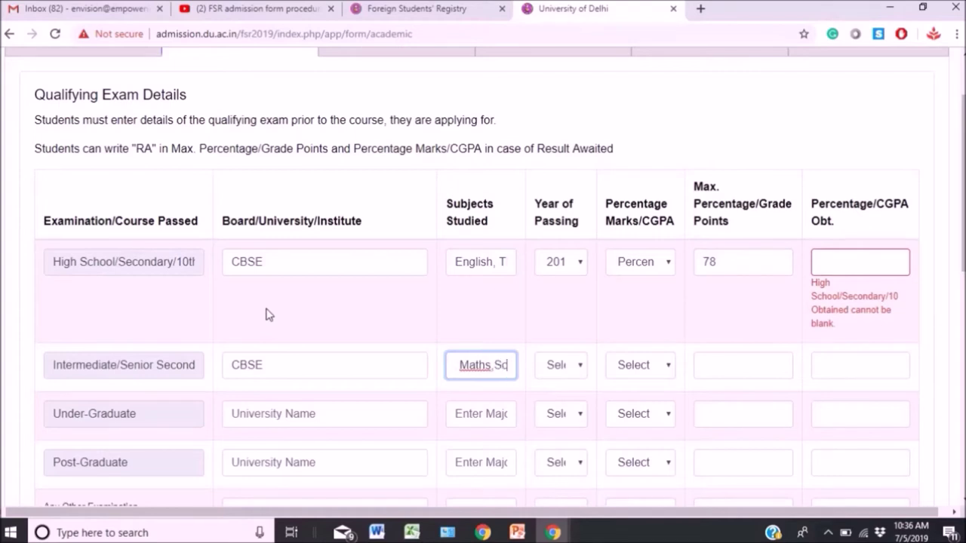
key("BackSpace")
key("BackSpace")
key("BackSpace")
key("BackSpace")
key("BackSpace")
key("BackSpace")
key("BackSpace")
type("Accounts")
type(",Tibeta")
type("n")
key("Tab")
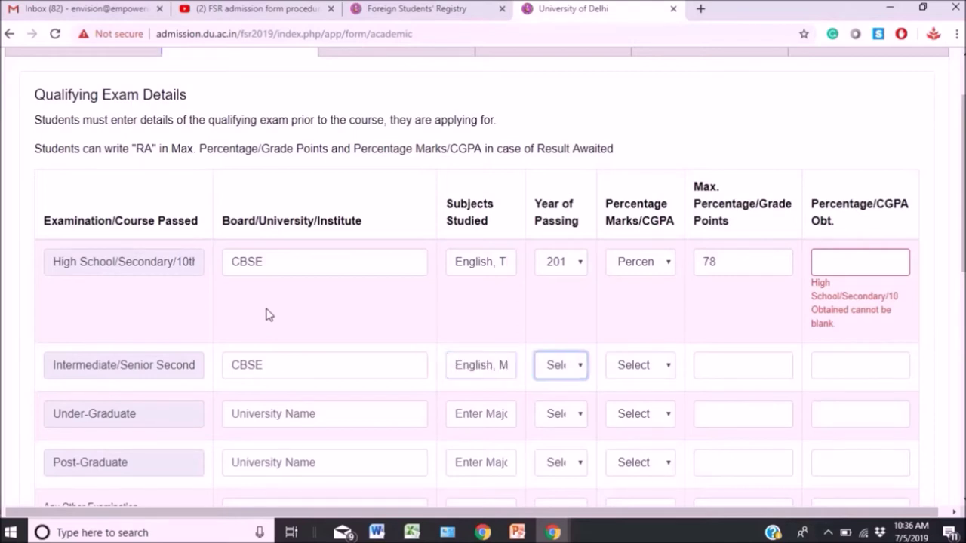
Set Intermediate year 2019 and Percentage, with maximum percentages 89 (Intermediate) and 78 (High School).
left_click(583, 365)
left_click(578, 96)
left_click(662, 373)
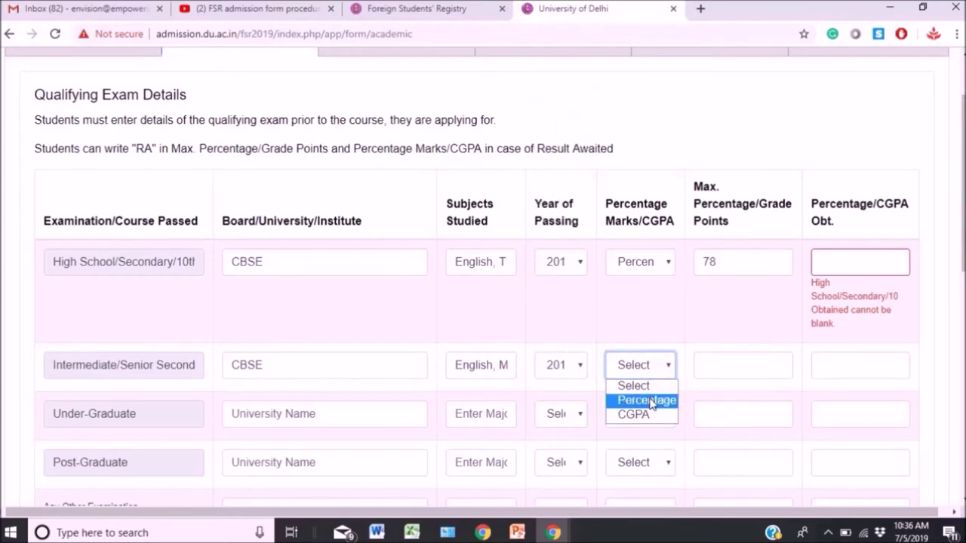
left_click(649, 398)
left_click(703, 372)
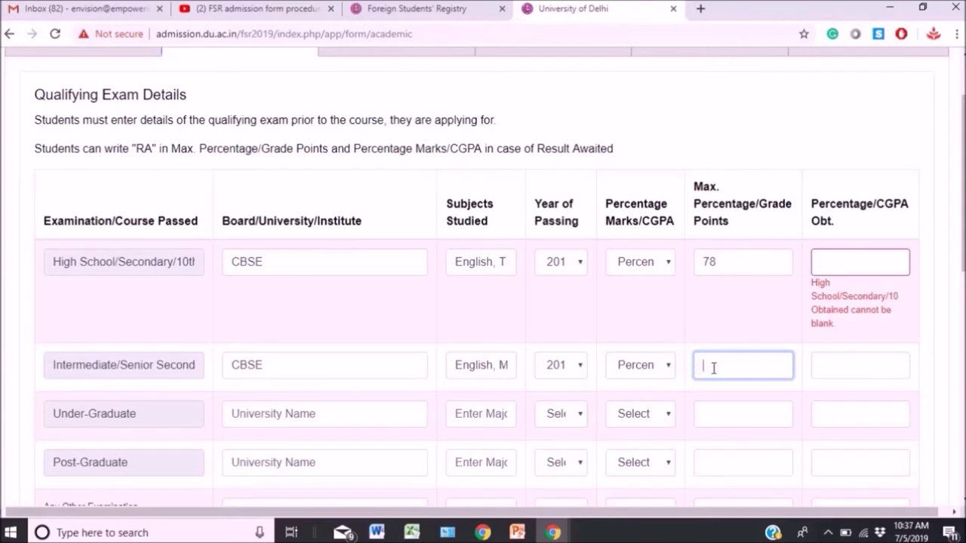
left_click(899, 268)
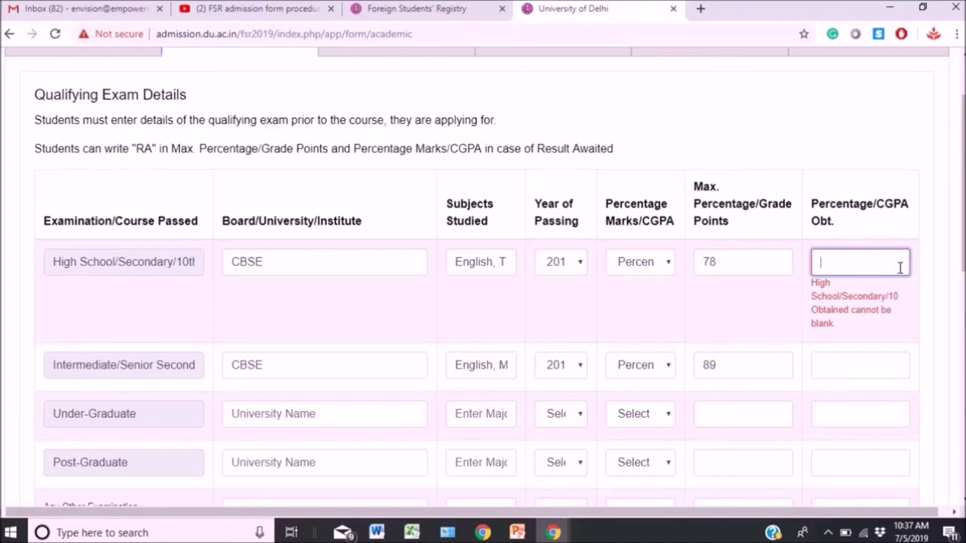
left_click(778, 266)
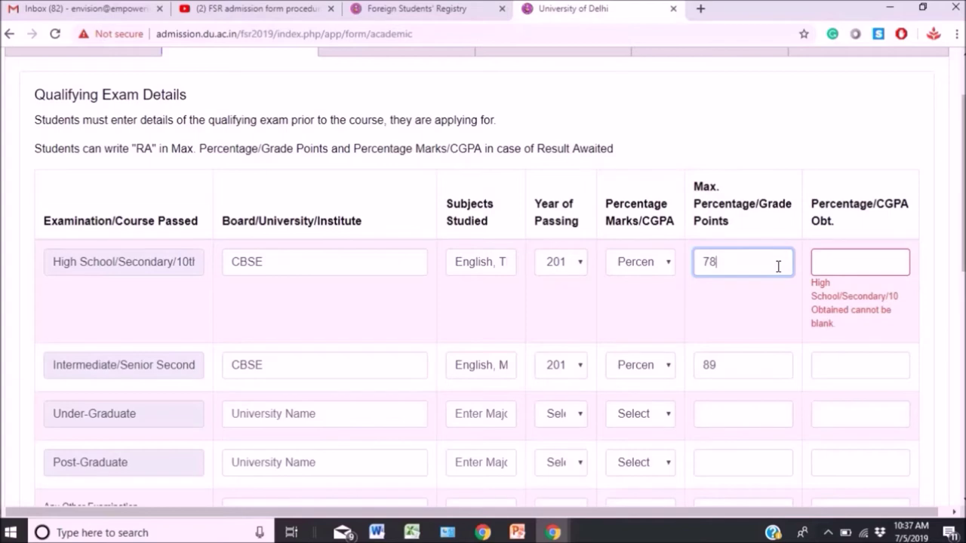
scroll(698, 185, "down", 1)
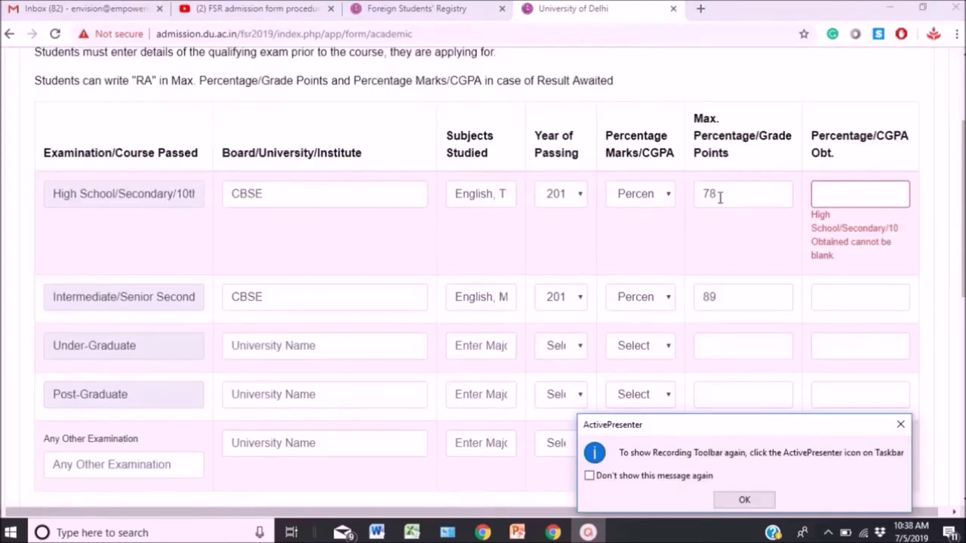
Change both maximum values to 9, with obtained scores 8 (High School) and 7 (Intermediate).
left_click(720, 198)
key("BackSpace")
key("BackSpace")
type("9")
key("Tab")
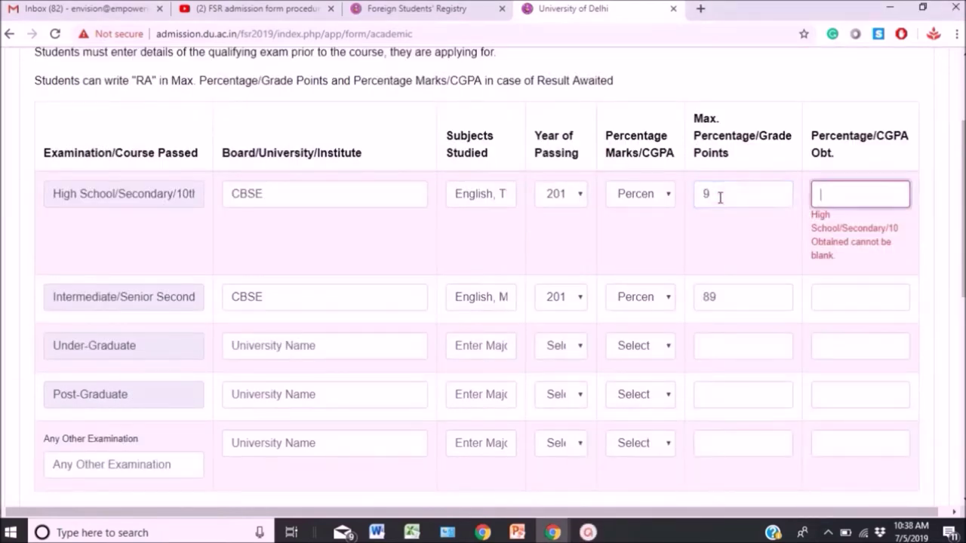
left_click(734, 307)
key("BackSpace")
key("BackSpace")
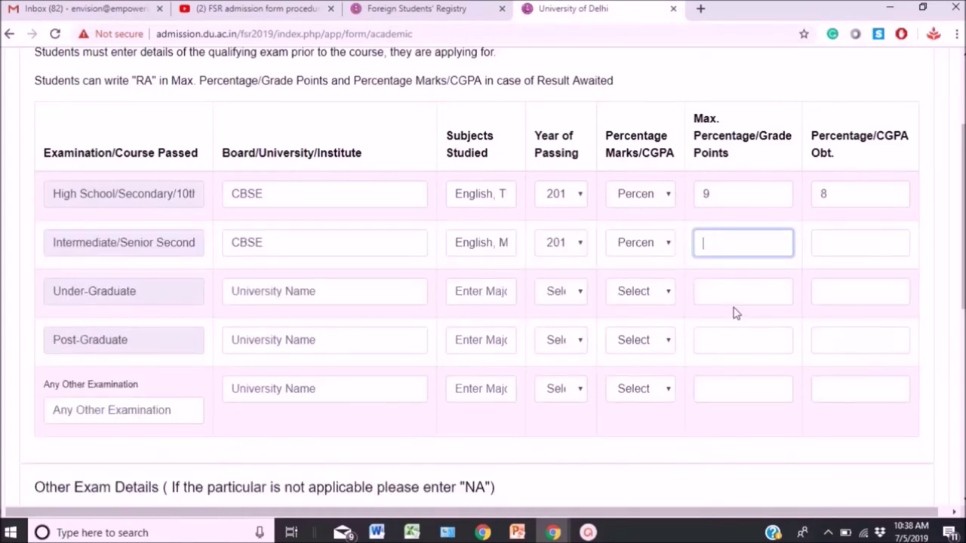
type("9")
key("Tab")
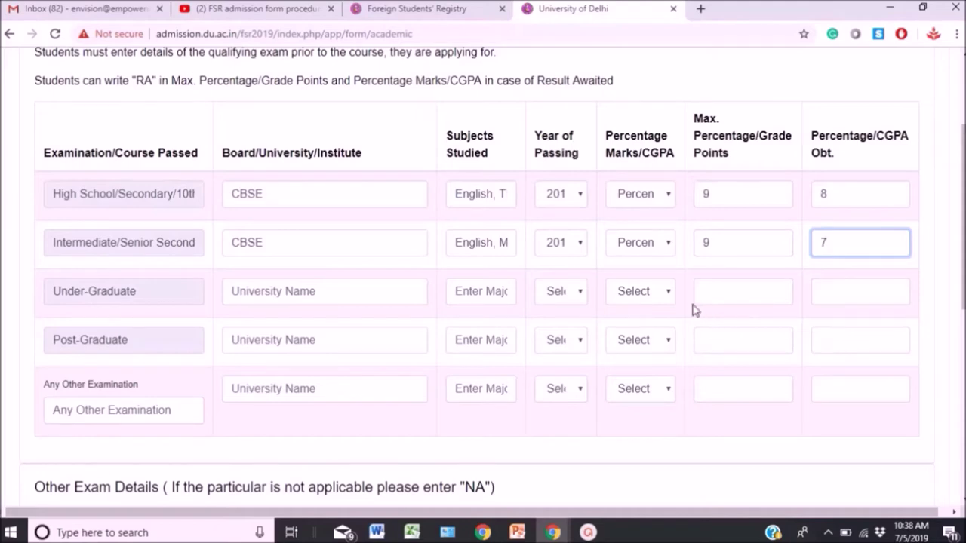
left_click(629, 446)
key("ctrl+plus")
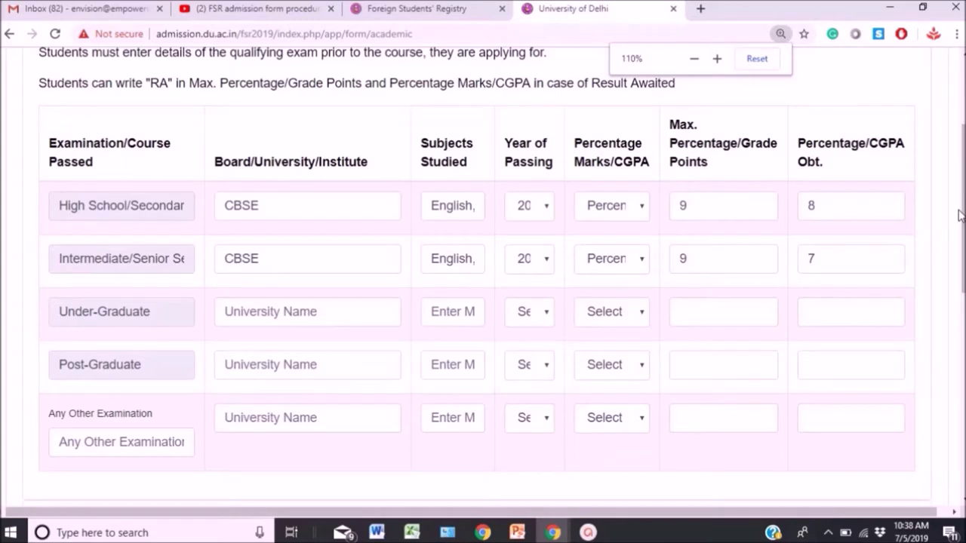
Set 12 total years of schooling and answer No to prior India study and ICCR.
scroll(963, 308, "down", 3)
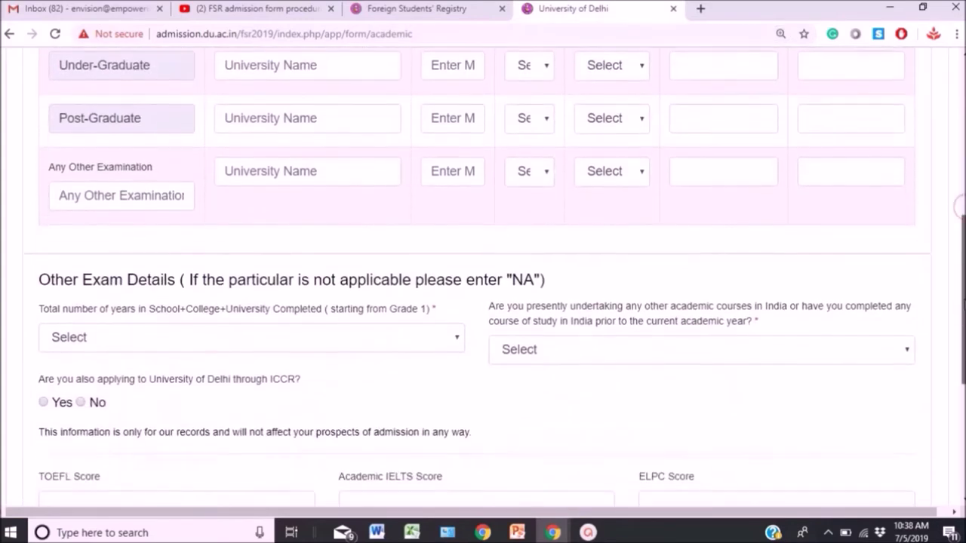
left_click_drag(963, 308, 963, 306)
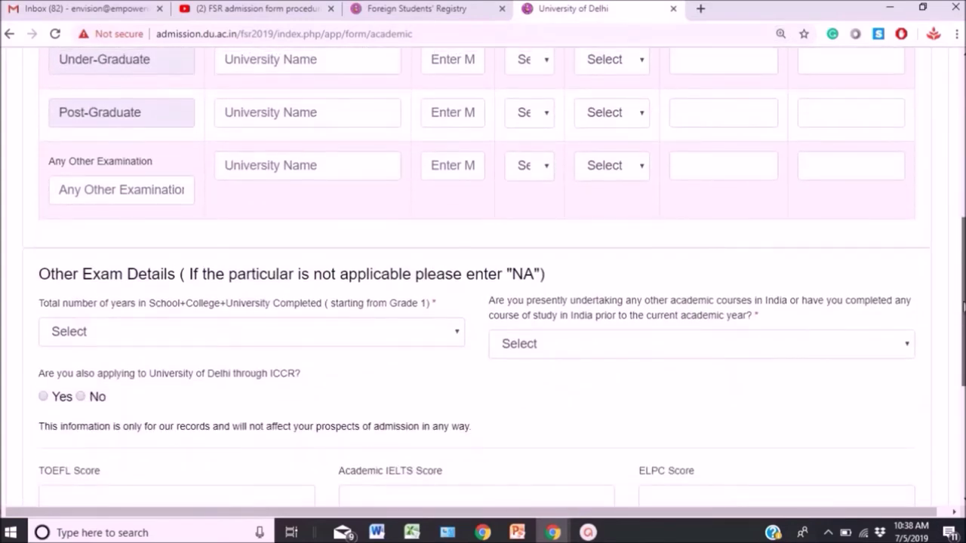
scroll(963, 308, "down", 1)
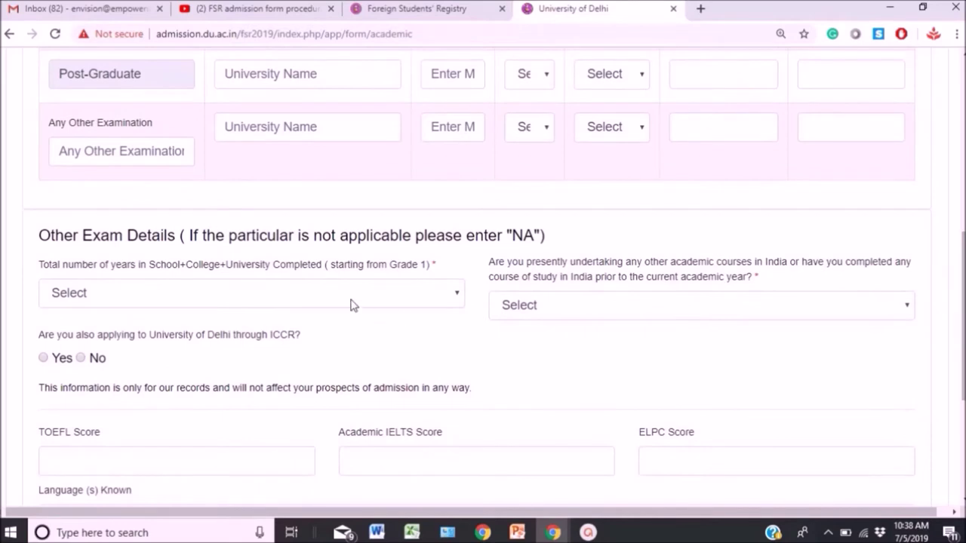
left_click(329, 299)
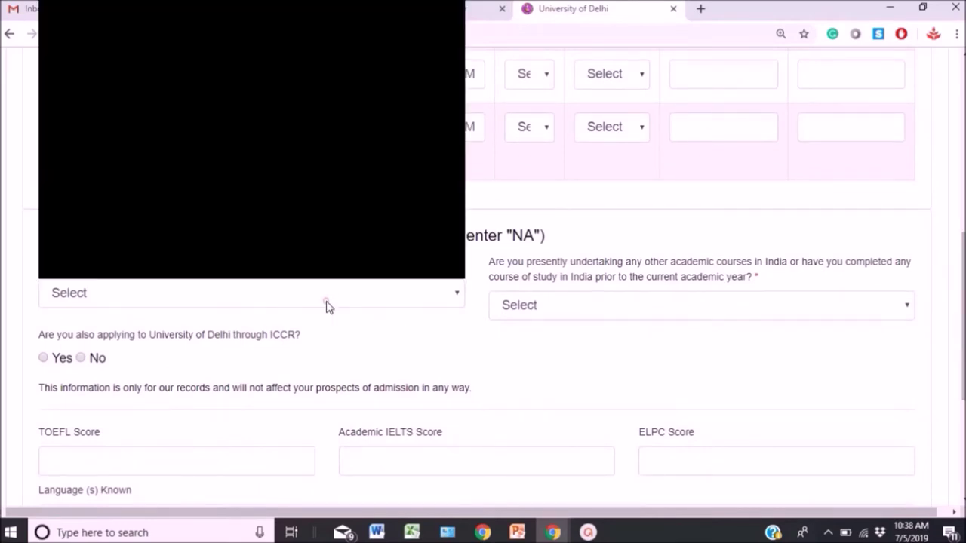
type("12")
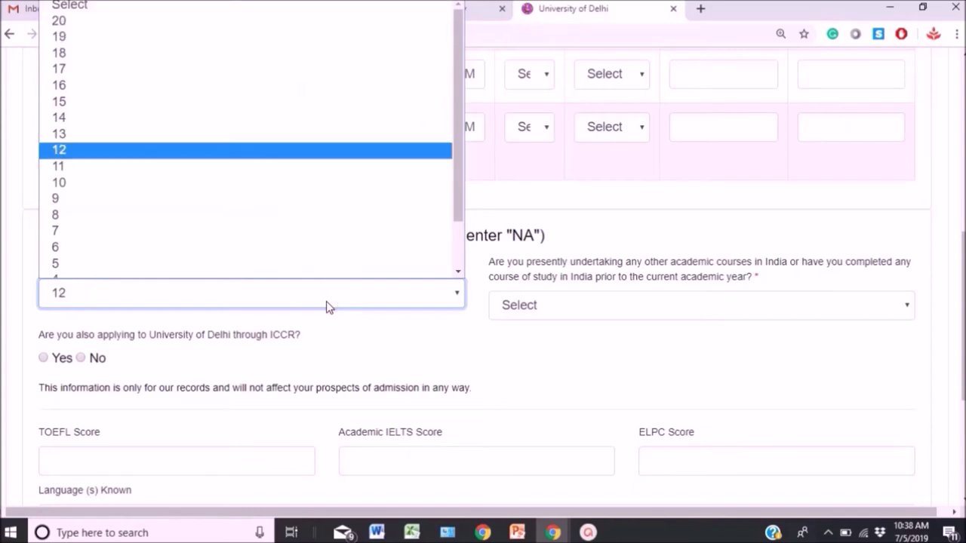
left_click(228, 155)
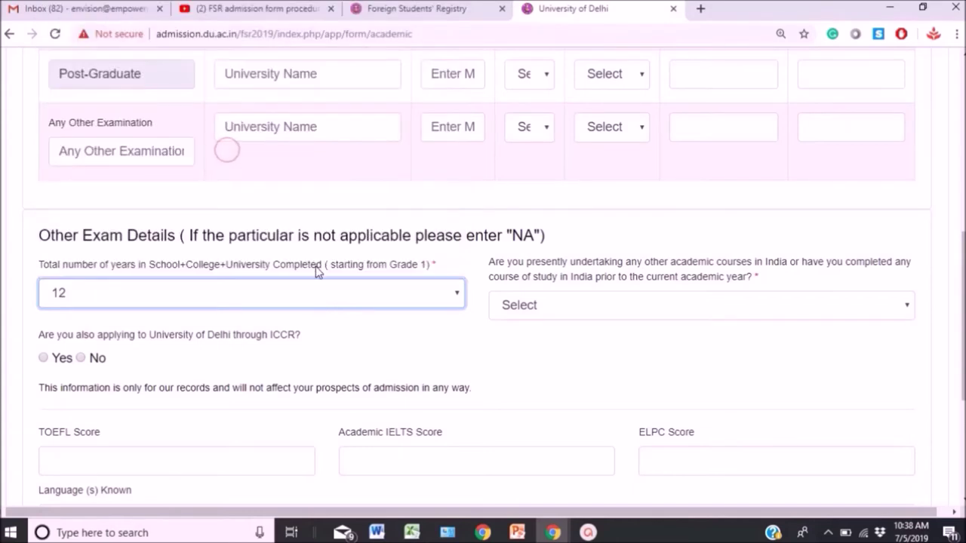
left_click(566, 315)
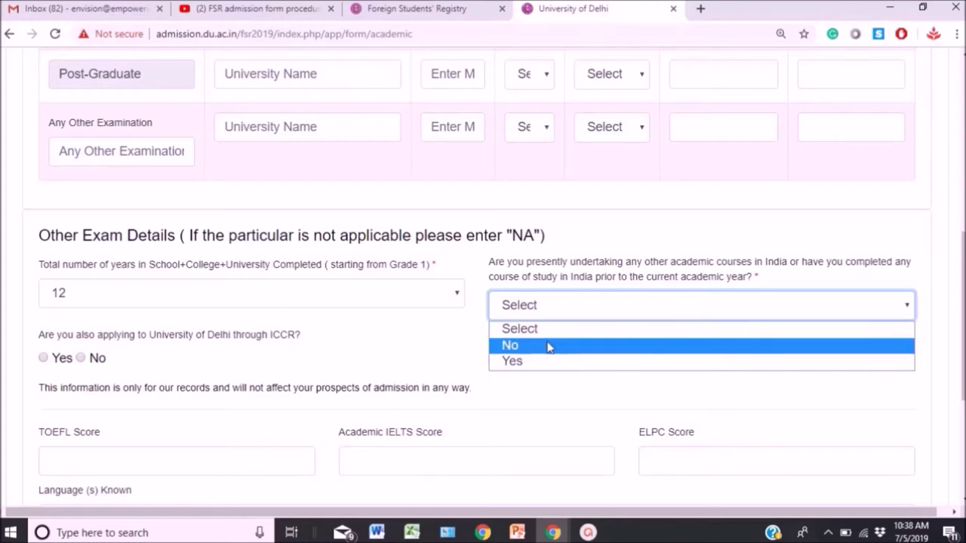
left_click(547, 346)
left_click(307, 354)
left_click(81, 357)
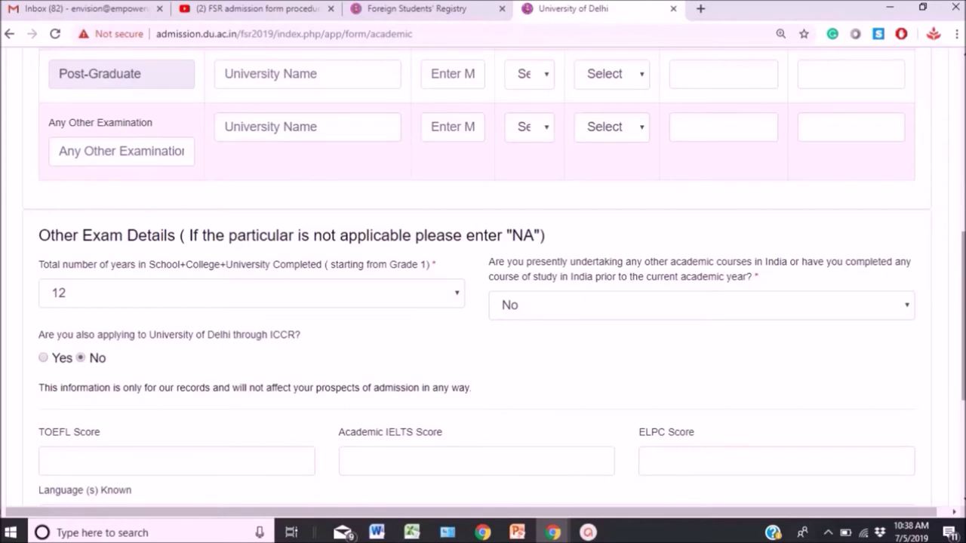
Rate spoken, reading and writing English as Good and submit the academic details.
scroll(960, 266, "down", 3)
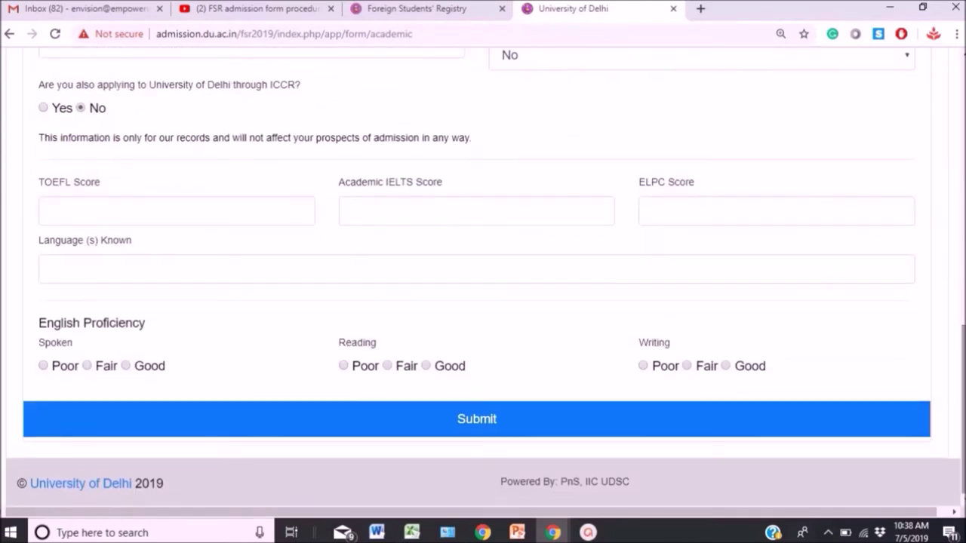
left_click(126, 367)
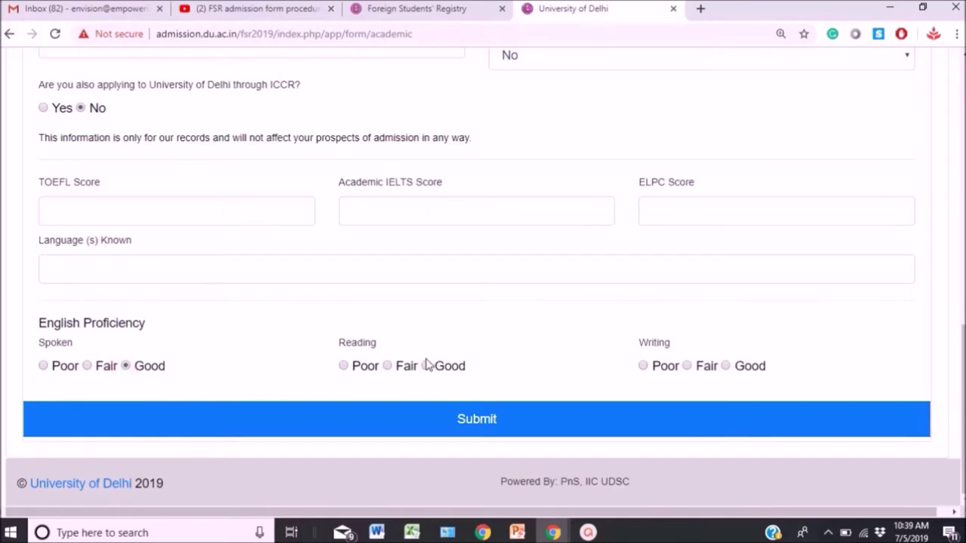
left_click(426, 366)
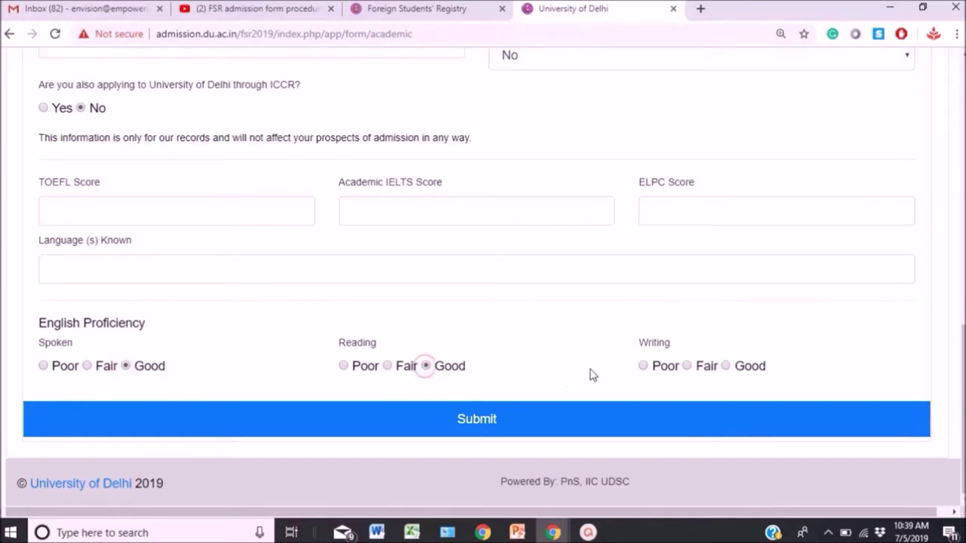
left_click(726, 367)
left_click(520, 428)
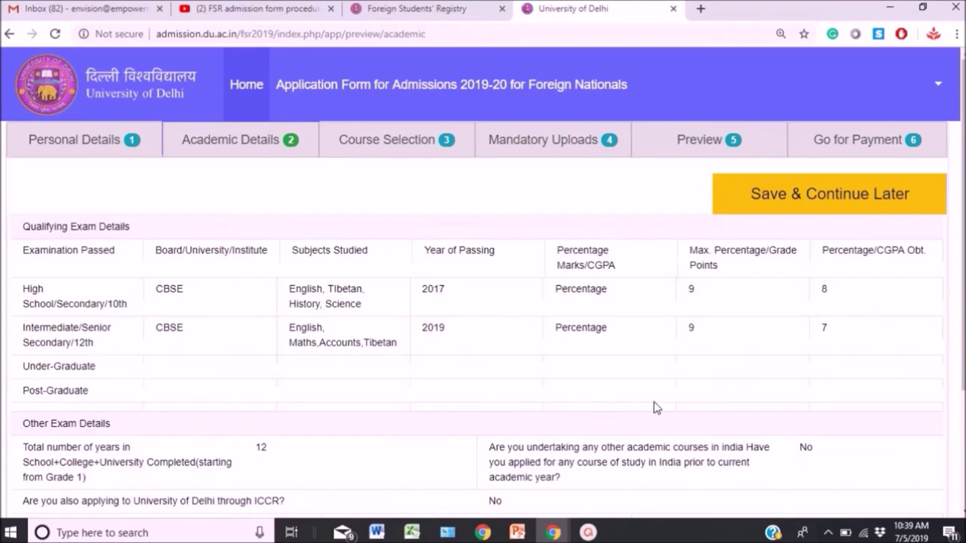
Advance past the Academic Details preview to the Course Selection form.
scroll(483, 279, "down", 3)
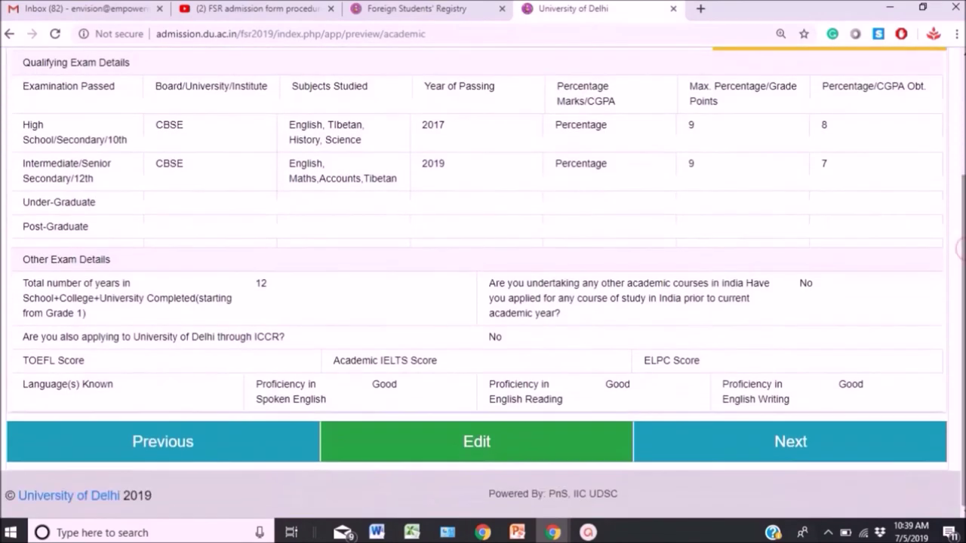
left_click(820, 450)
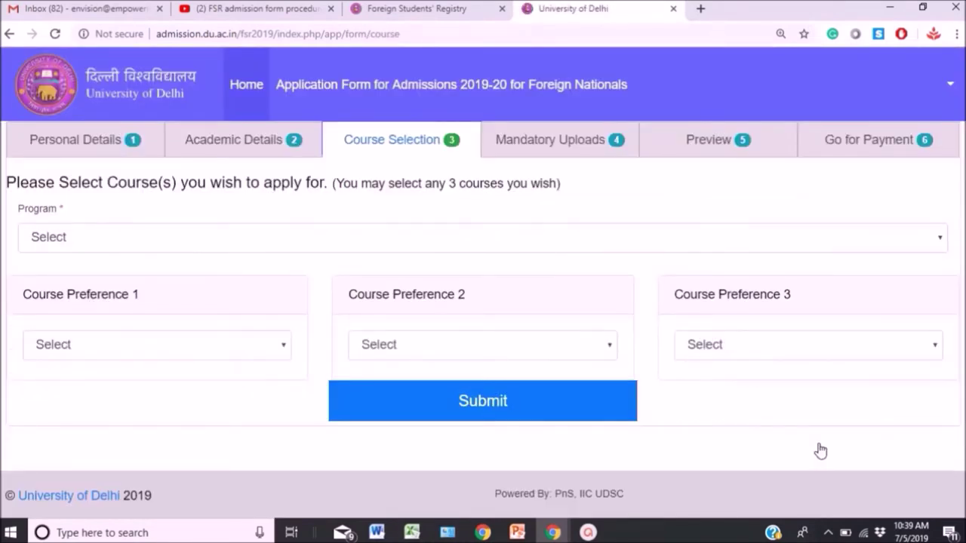
Choose Under Graduate with B.A. (Hons.) Applied Psychology, English, Geography as preferences 1–3, and submit.
left_click(157, 244)
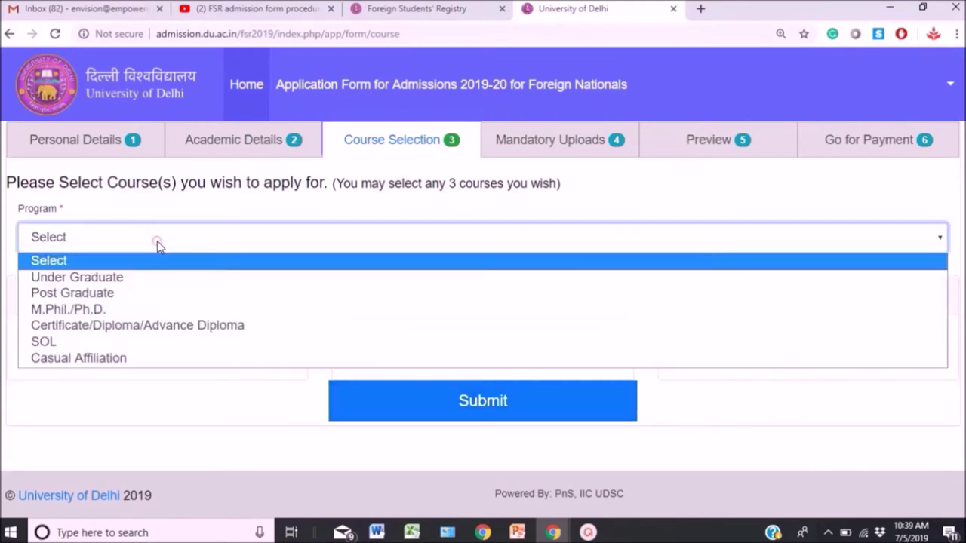
left_click(120, 279)
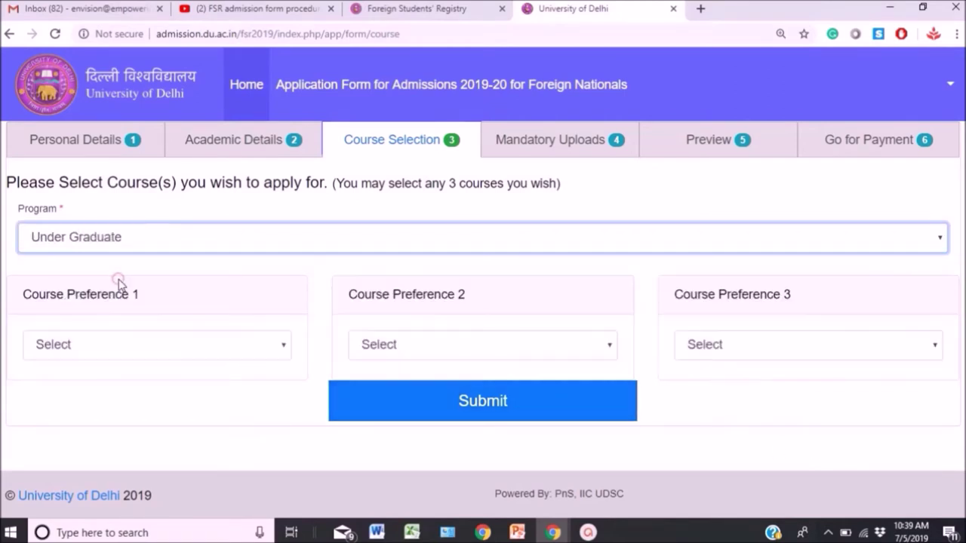
left_click(108, 350)
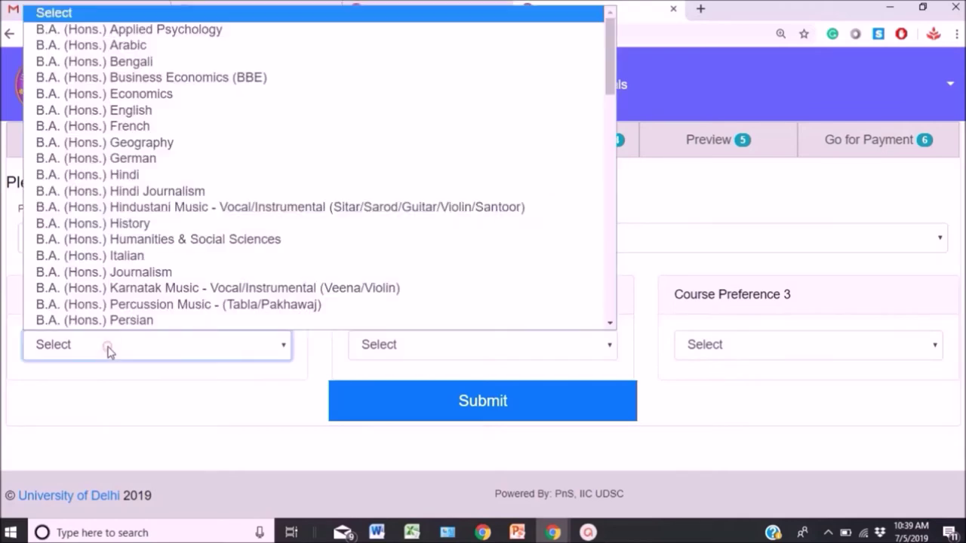
left_click(250, 30)
left_click(395, 345)
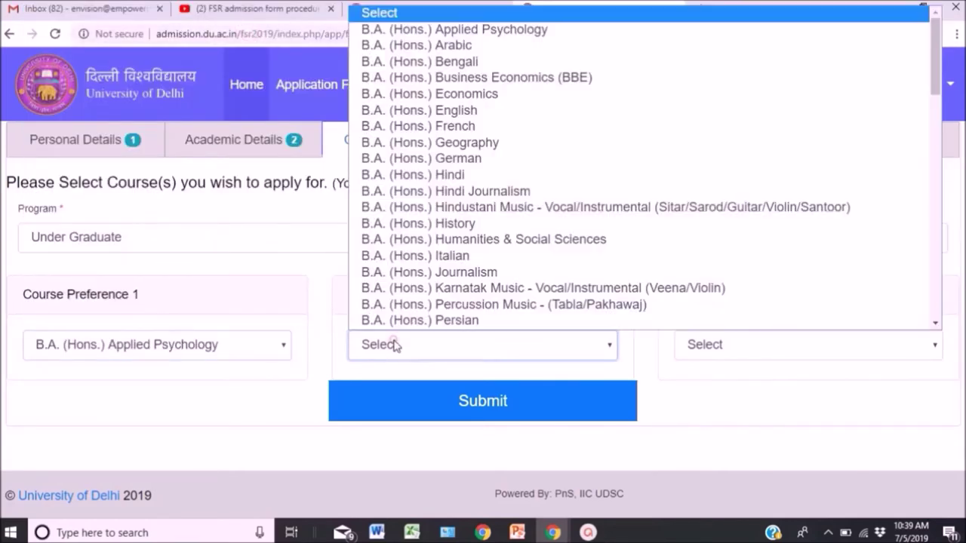
left_click(501, 114)
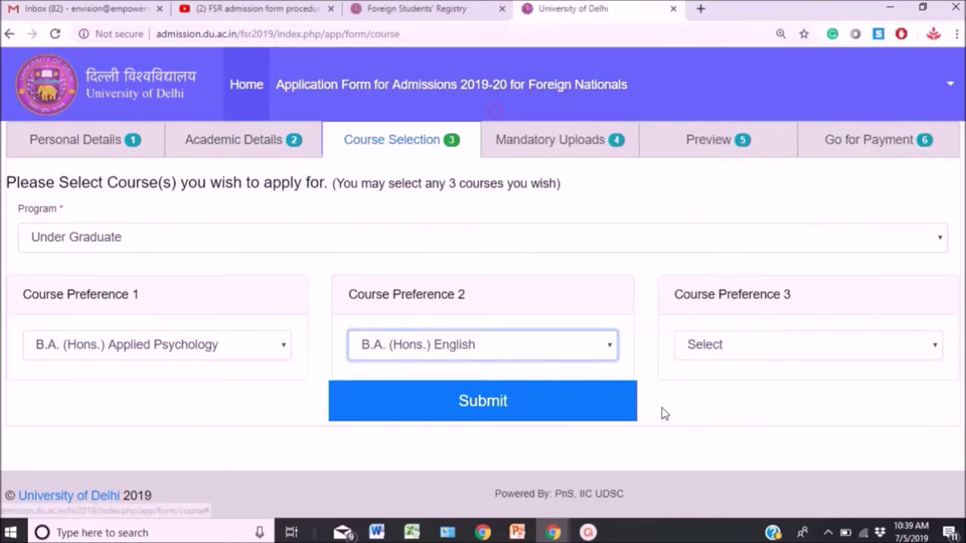
left_click(723, 355)
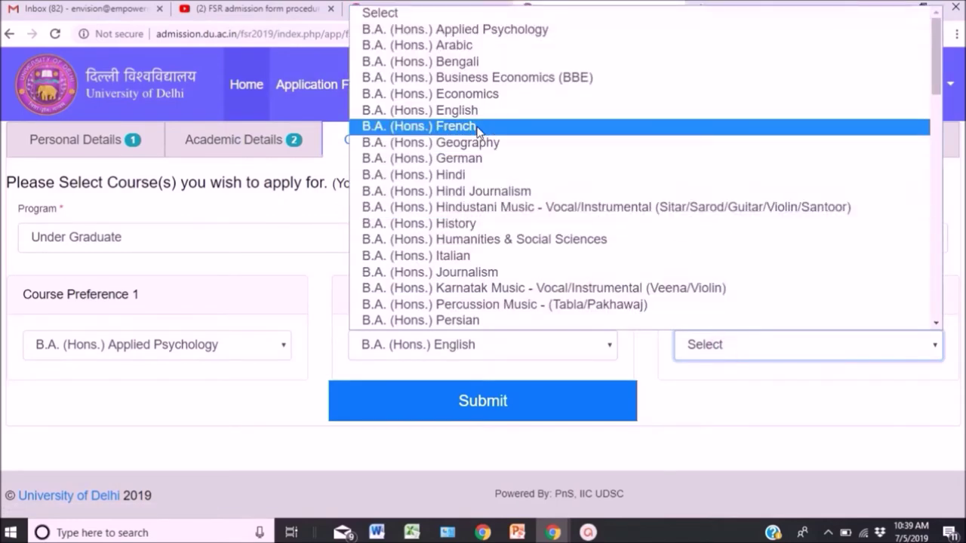
left_click(468, 151)
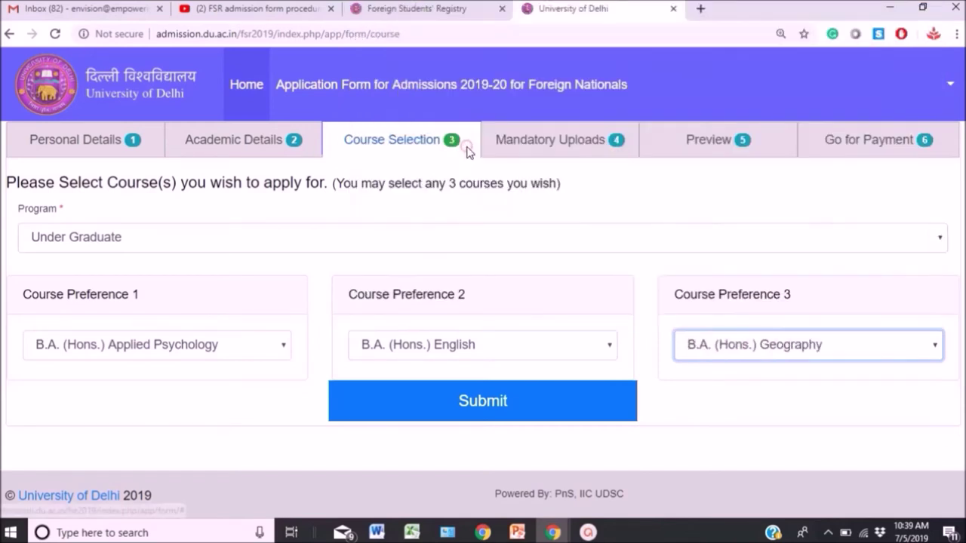
left_click(477, 411)
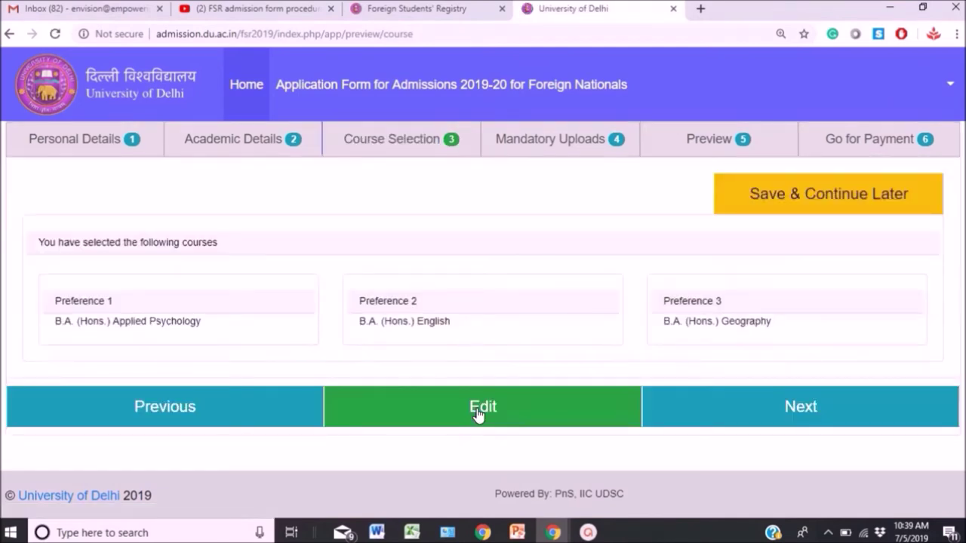
Proceed from the course selection summary to the Mandatory Uploads page.
left_click(724, 426)
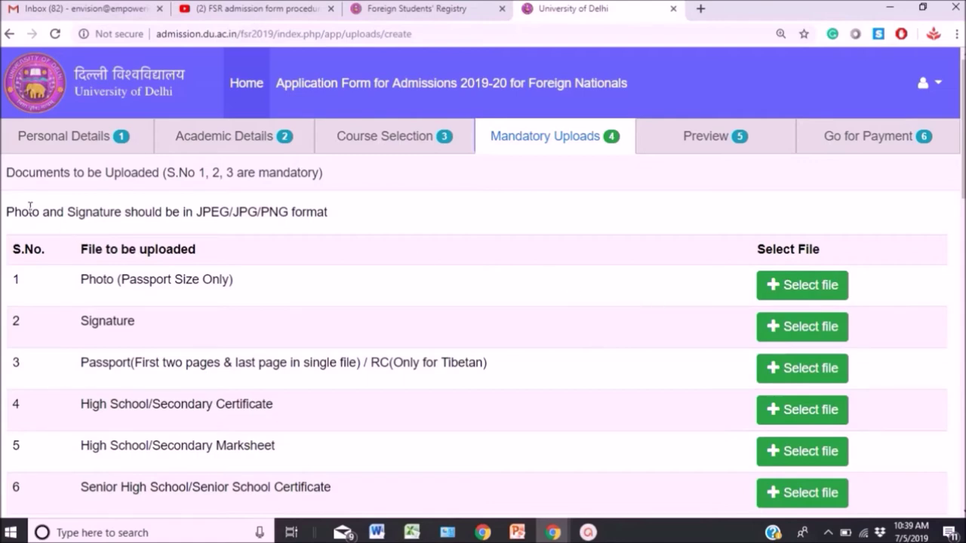
Highlight the JPEG/JPG/PNG note and the photo, signature, passport and certificate rows.
left_click_drag(9, 213, 317, 226)
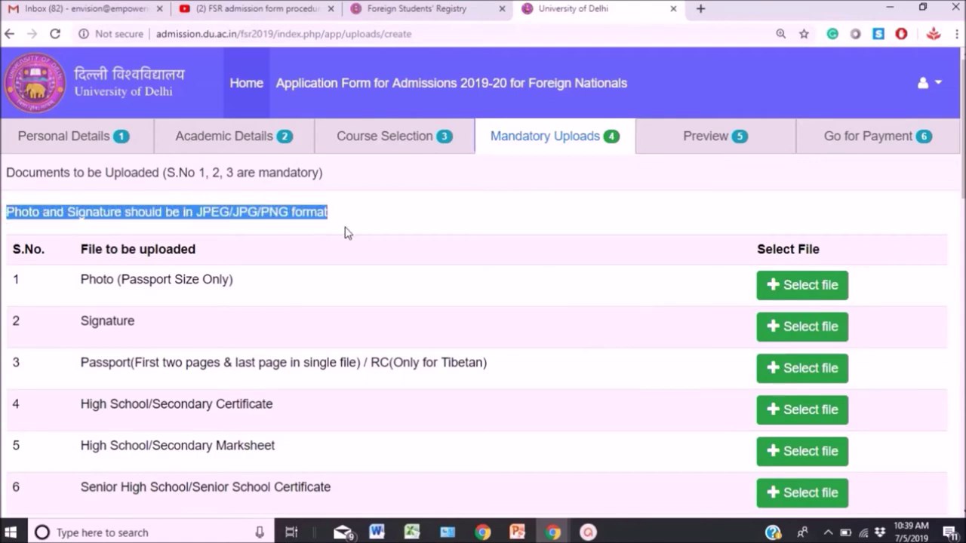
left_click(310, 277)
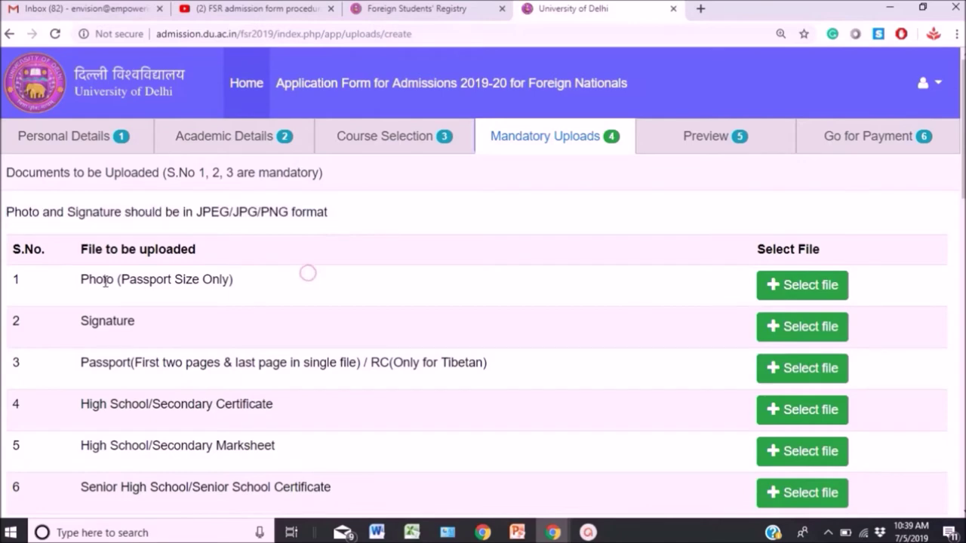
left_click_drag(79, 280, 236, 281)
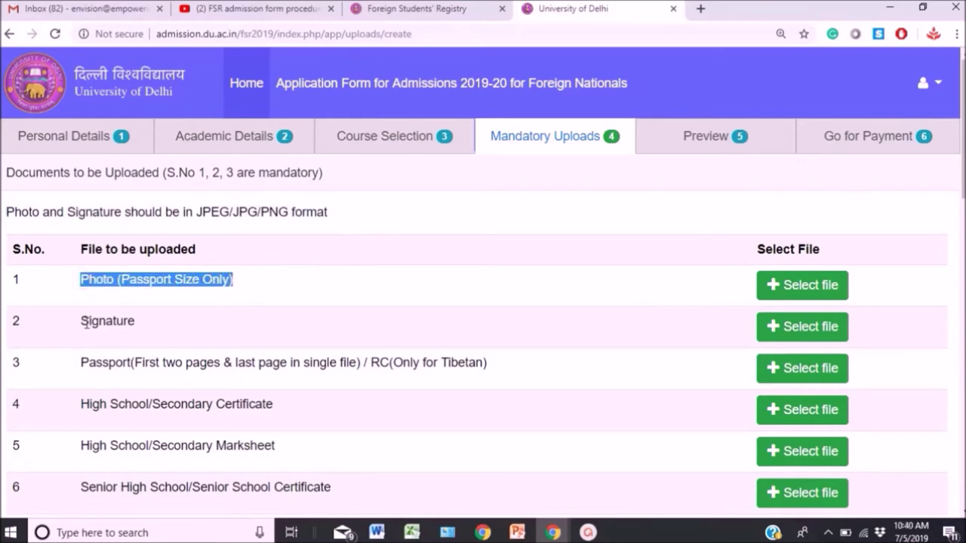
left_click_drag(82, 325, 138, 321)
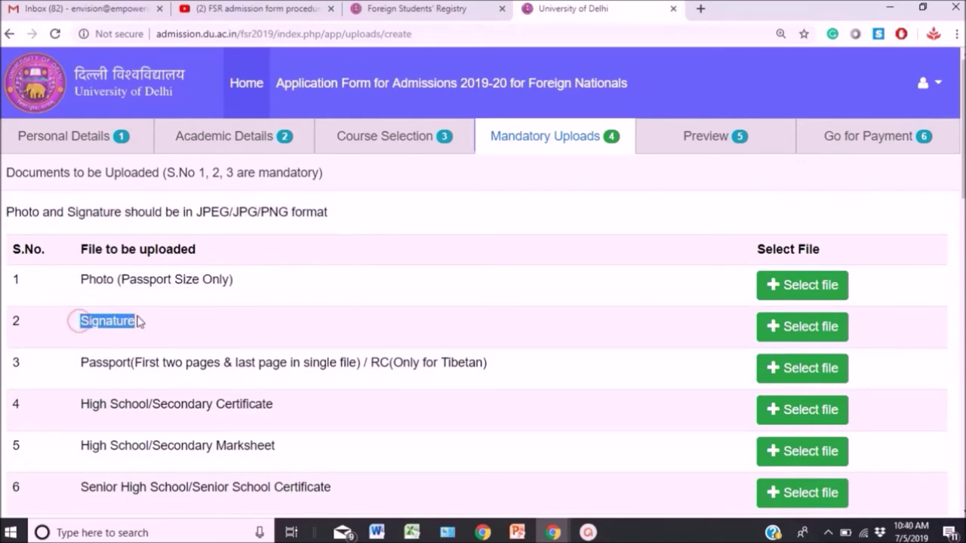
mouse_move(97, 366)
left_mouse_down()
mouse_move(326, 367)
mouse_move(497, 383)
left_mouse_up()
left_click_drag(113, 407, 256, 417)
left_click_drag(80, 448, 287, 466)
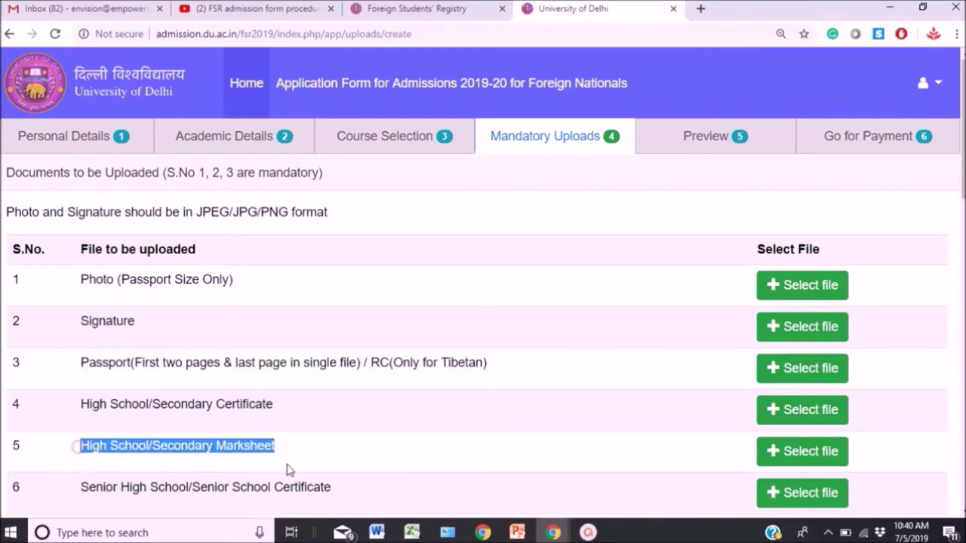
left_click_drag(98, 489, 345, 509)
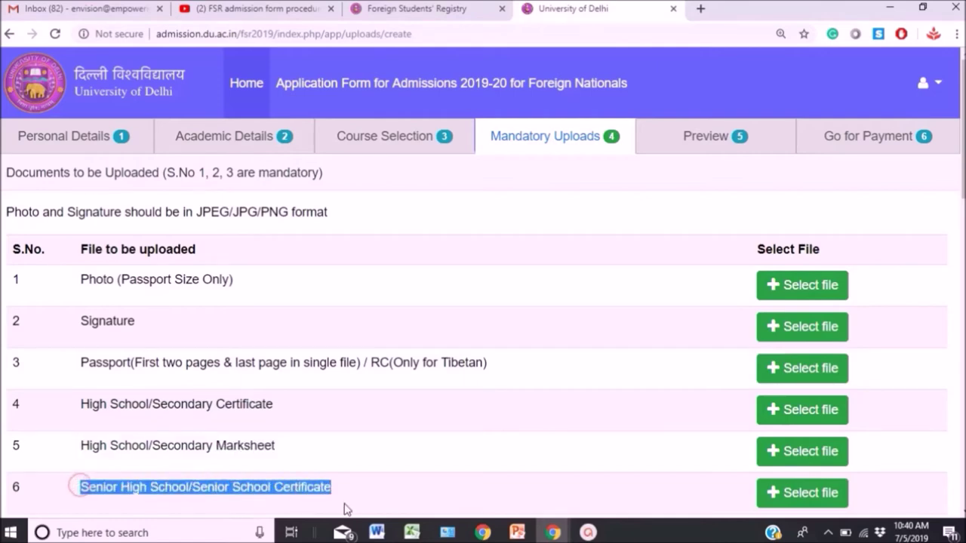
left_click(345, 503)
Highlight the photo, signature, RC (Only for Tibetan) and High School document rows again.
scroll(345, 503, "down", 3)
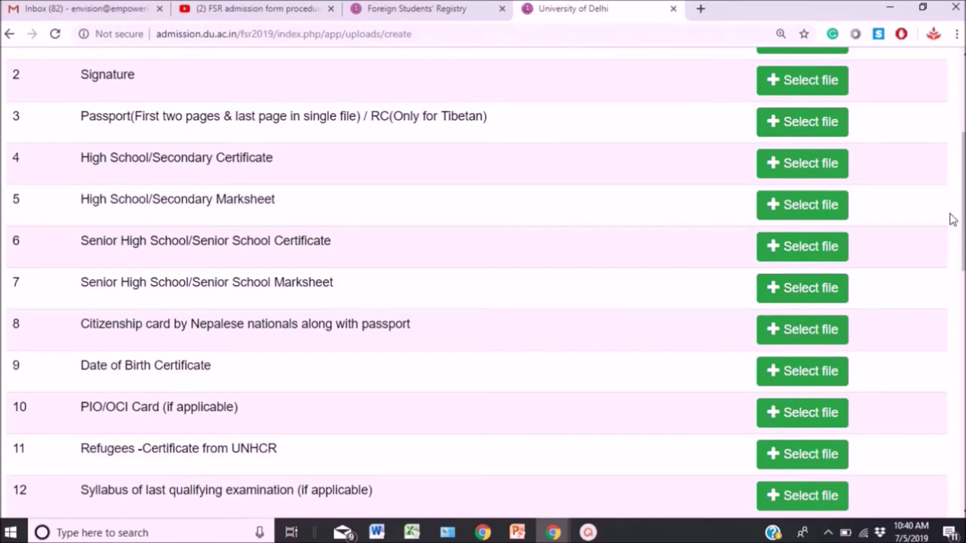
scroll(960, 188, "up", 3)
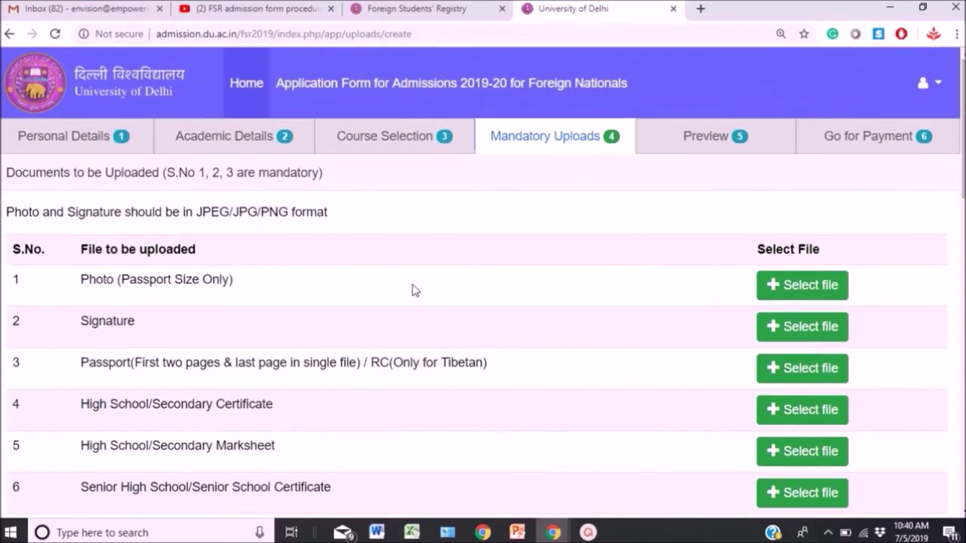
left_click_drag(77, 280, 231, 281)
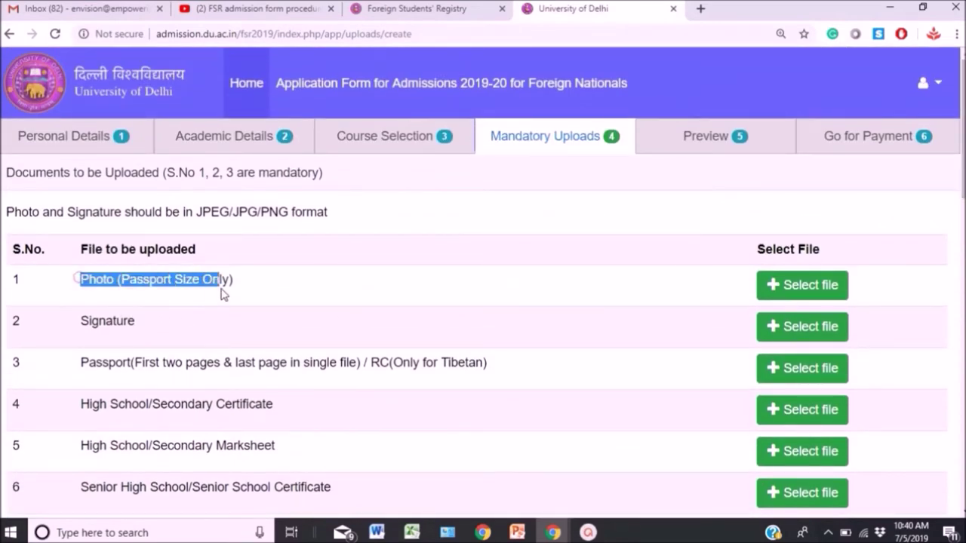
left_click_drag(81, 321, 147, 327)
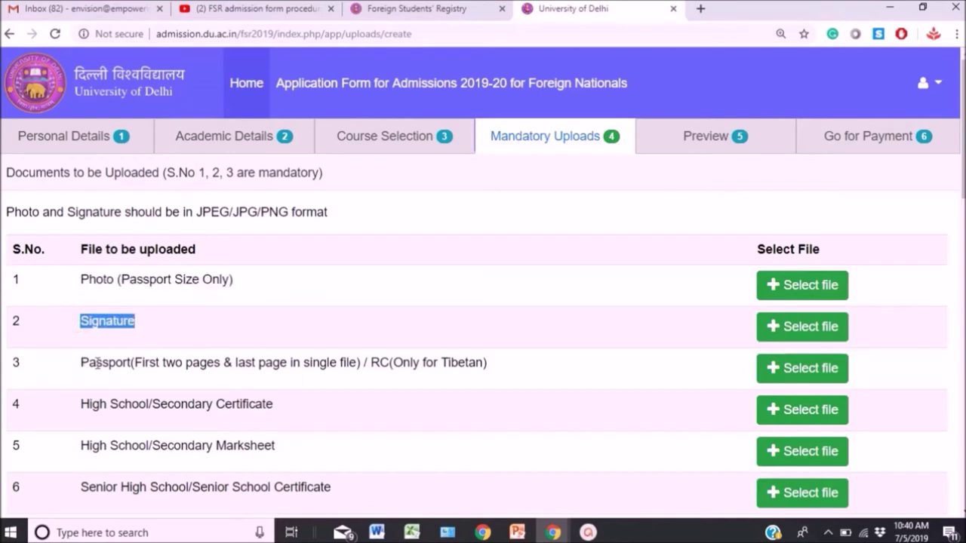
left_click_drag(370, 360, 498, 367)
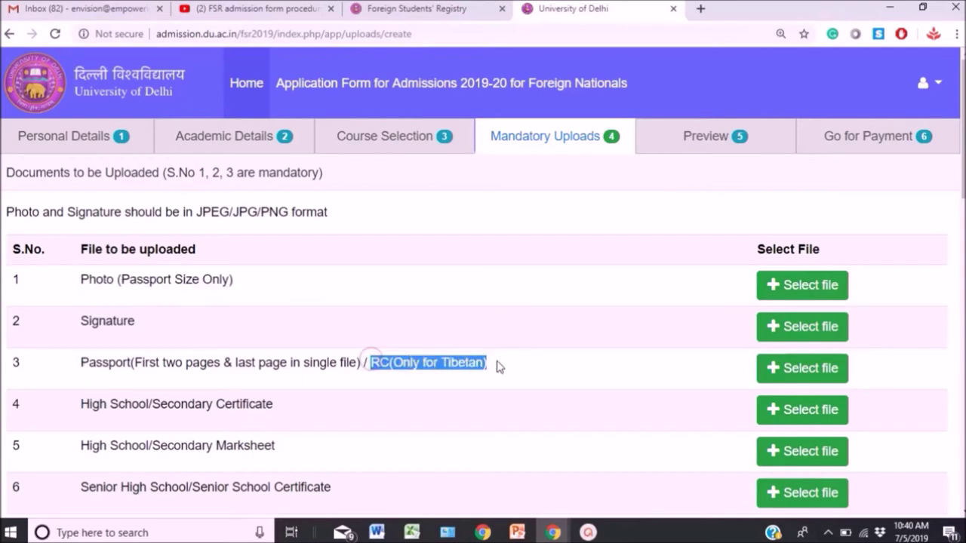
left_click_drag(79, 404, 277, 408)
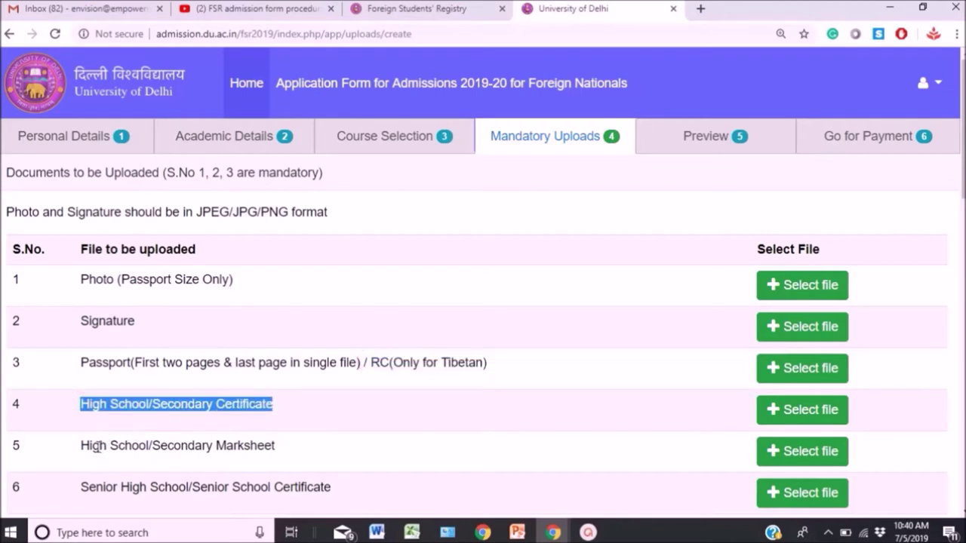
left_click_drag(81, 446, 276, 448)
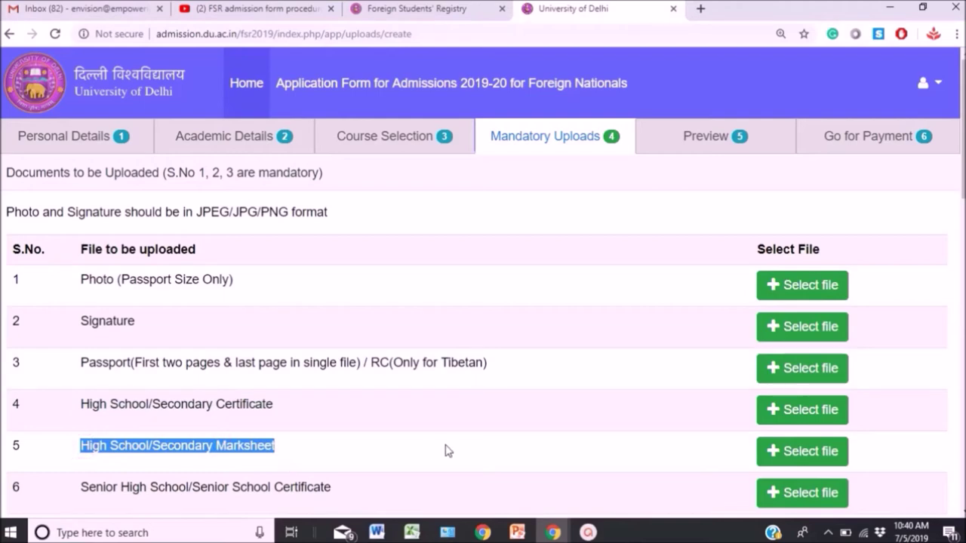
Leave the uploads empty and move on to the application Preview.
scroll(483, 283, "down", 3)
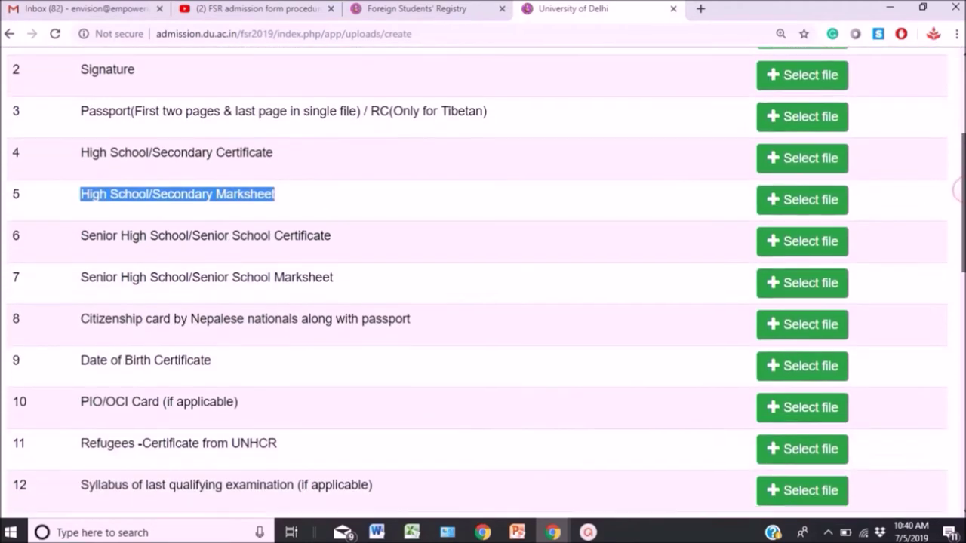
scroll(483, 283, "down", 1)
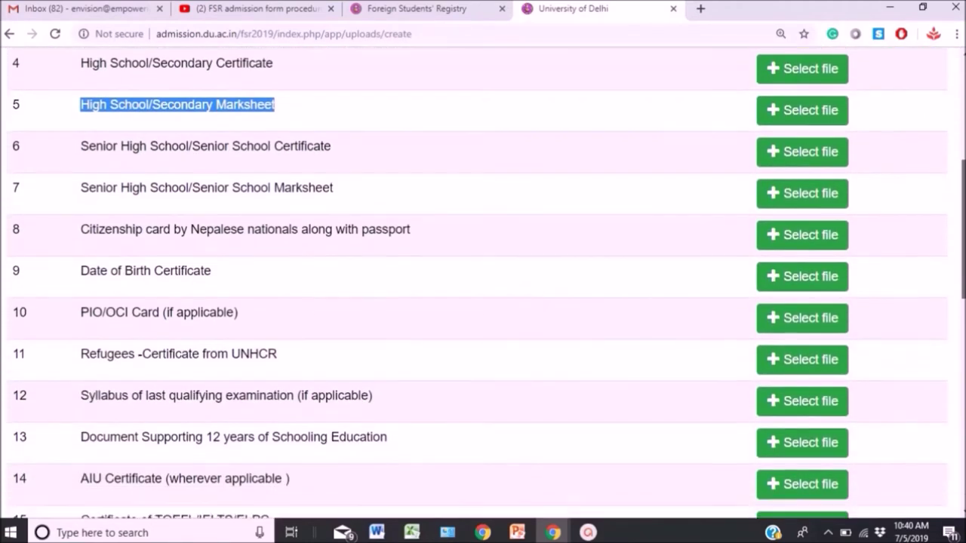
scroll(483, 283, "down", 1)
scroll(483, 283, "down", 5)
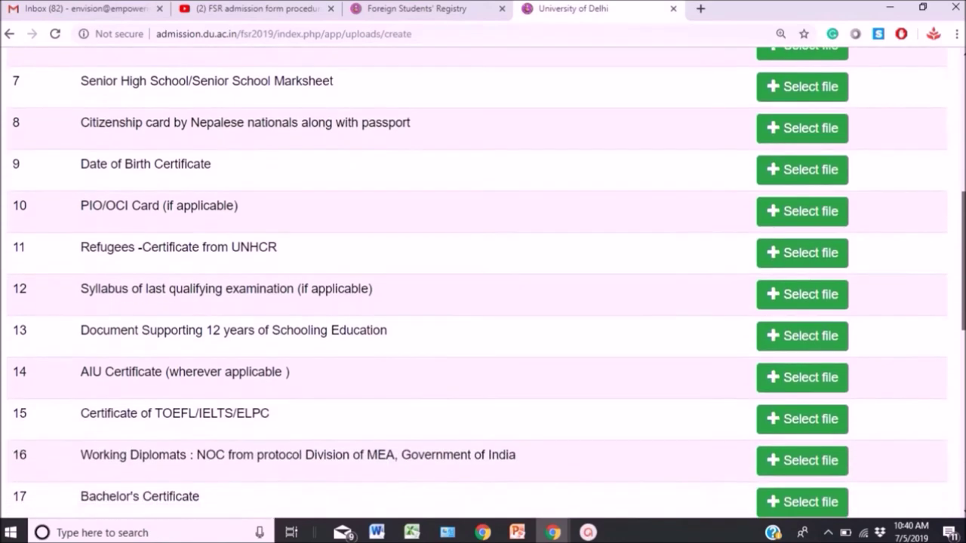
scroll(483, 283, "down", 9)
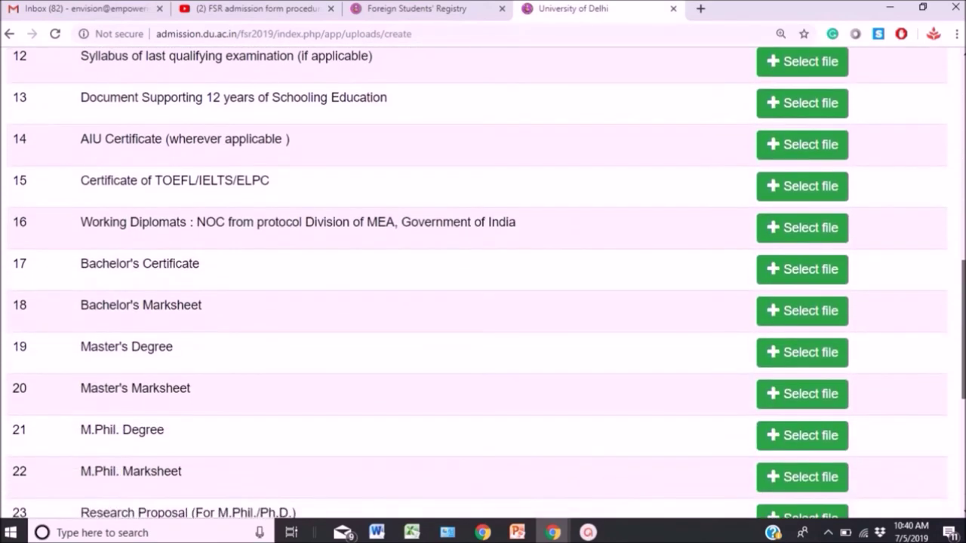
scroll(483, 283, "down", 1)
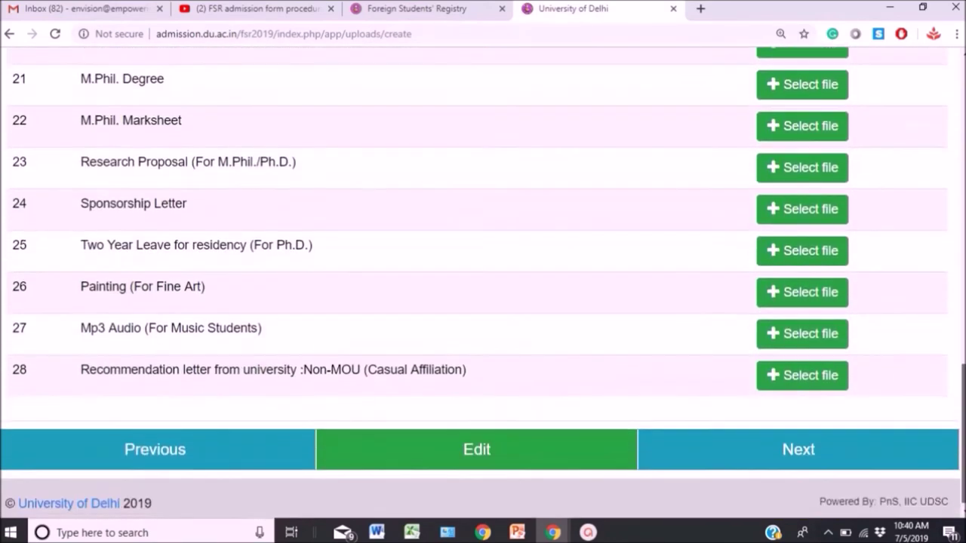
left_click(845, 462)
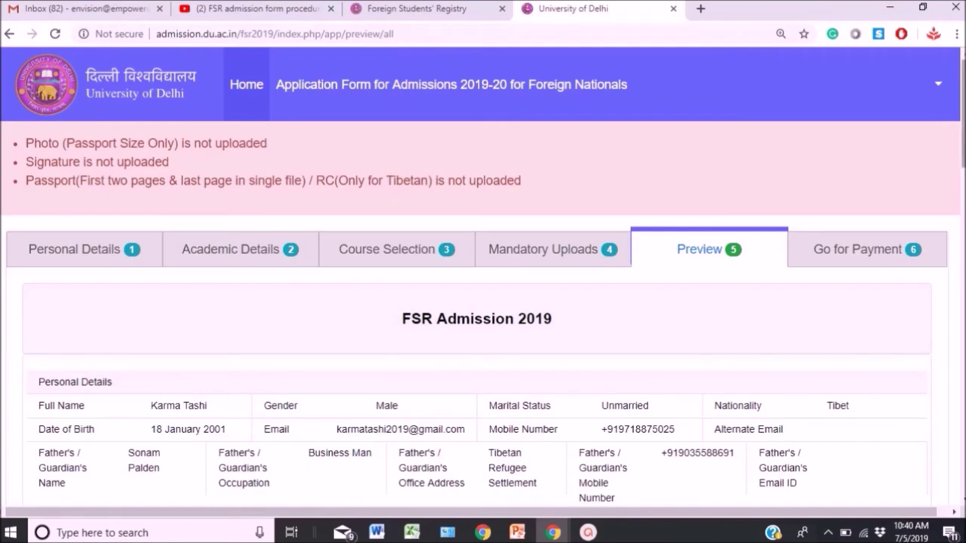
Tick I Agree at the bottom of the Preview and go for payment.
scroll(959, 118, "down", 2)
scroll(959, 118, "down", 12)
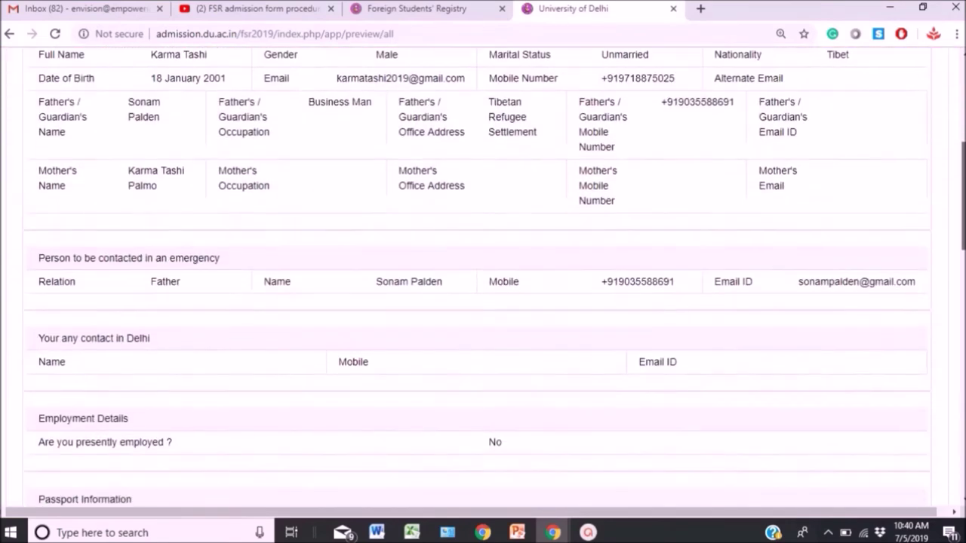
scroll(960, 340, "down", 6)
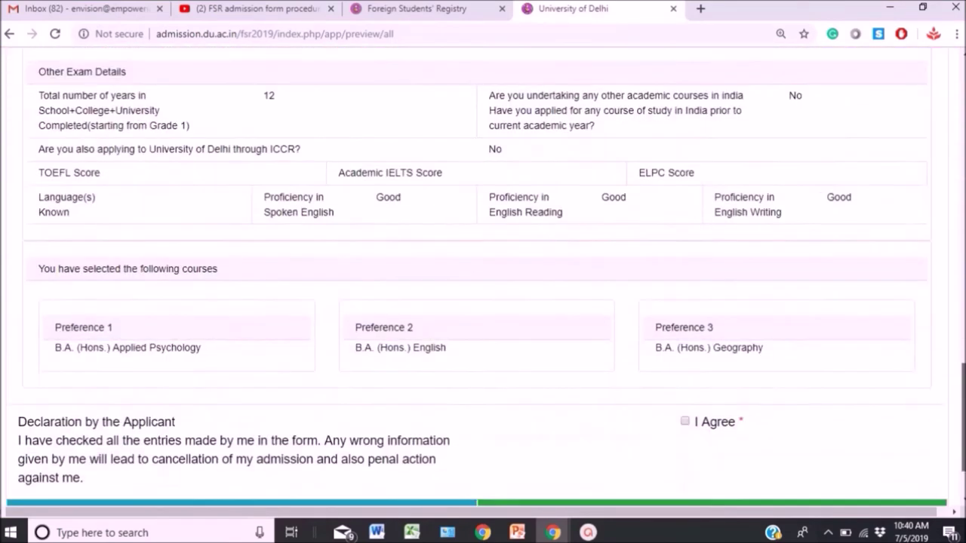
left_click(686, 331)
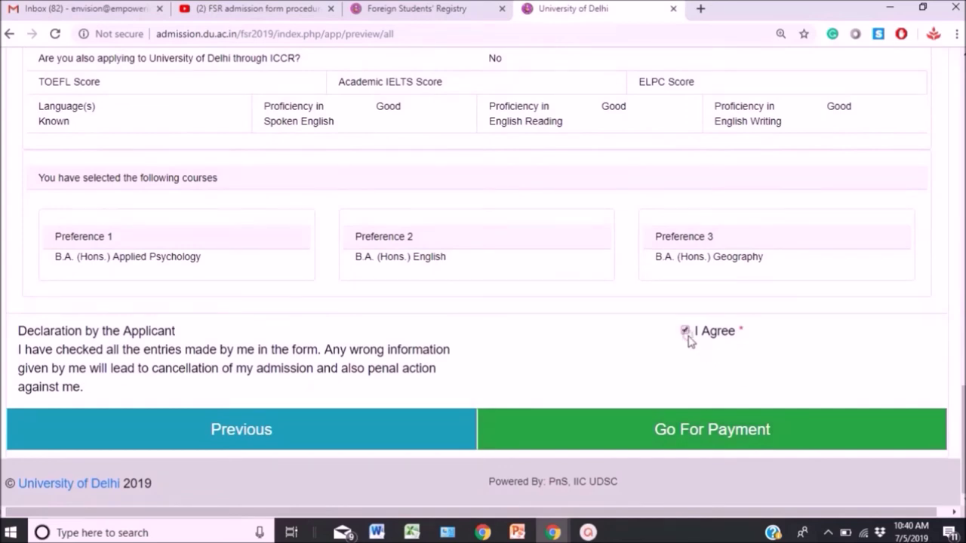
left_click(709, 428)
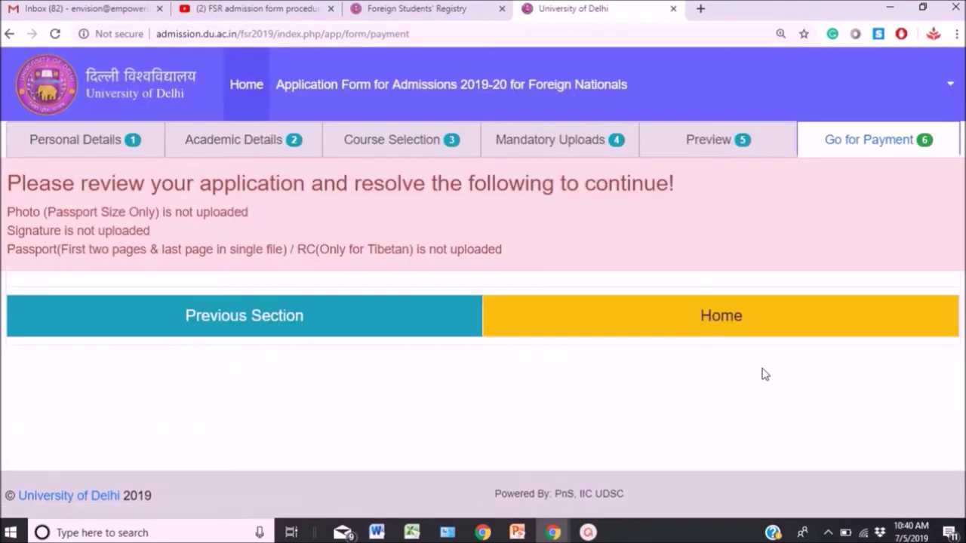